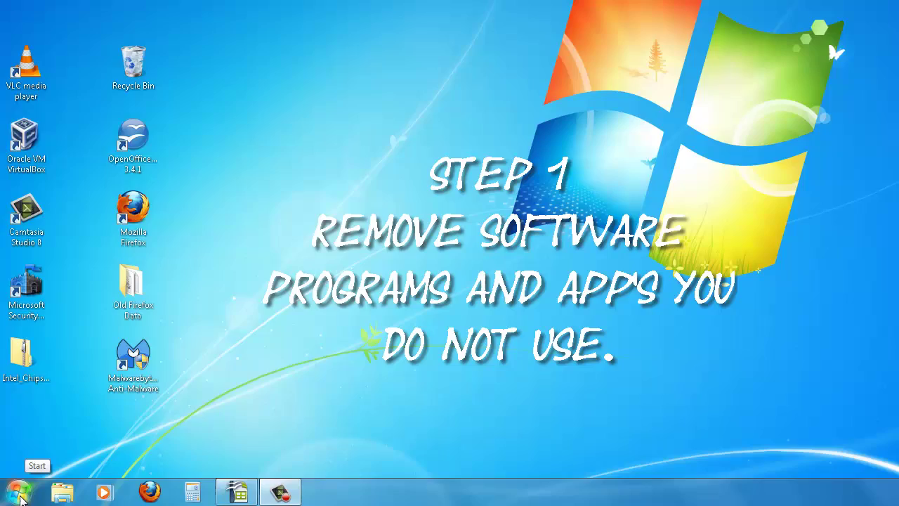
# Remove BrowseToSave 1.74 via Control Panel's Uninstall a program list, confirming in the SProtector dialog.
pyautogui.click(20, 495)
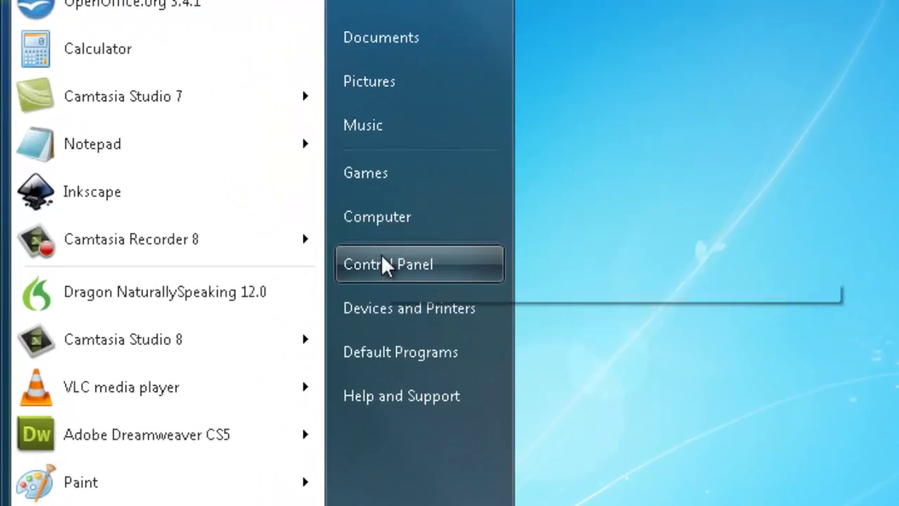
pyautogui.click(384, 265)
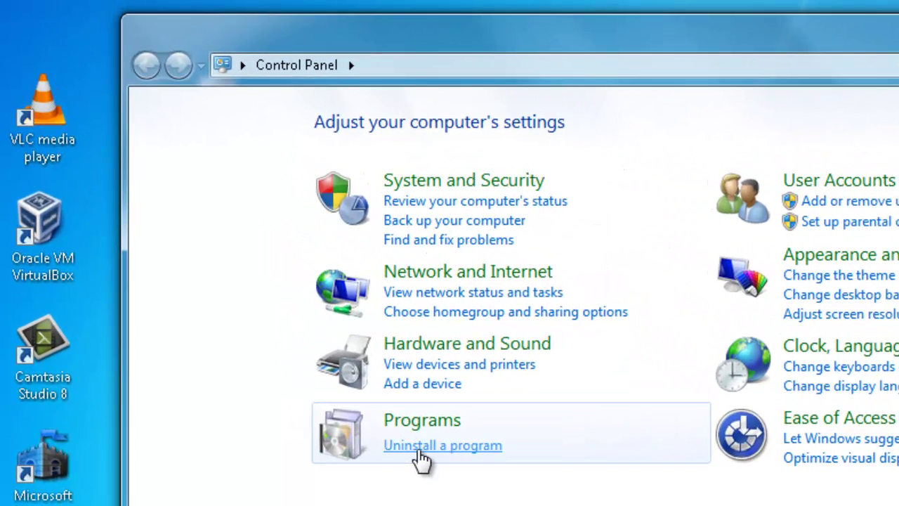
pyautogui.click(422, 450)
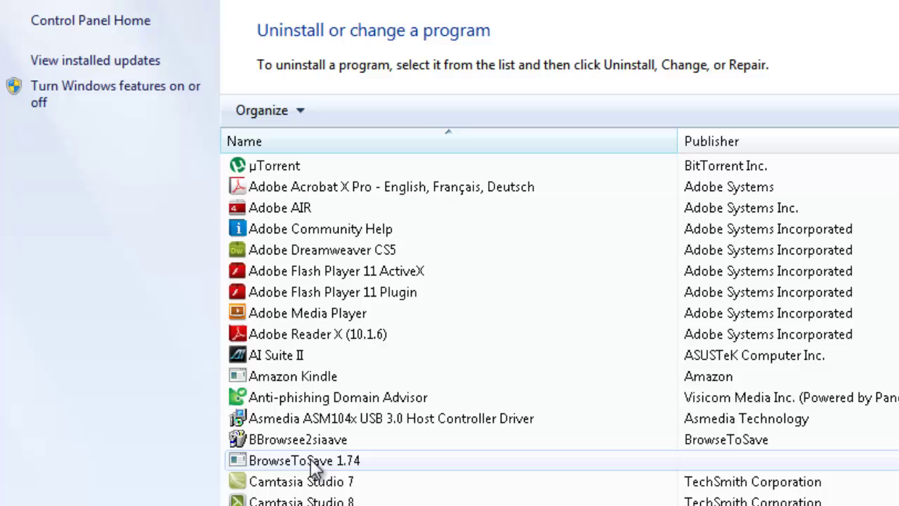
pyautogui.click(309, 465)
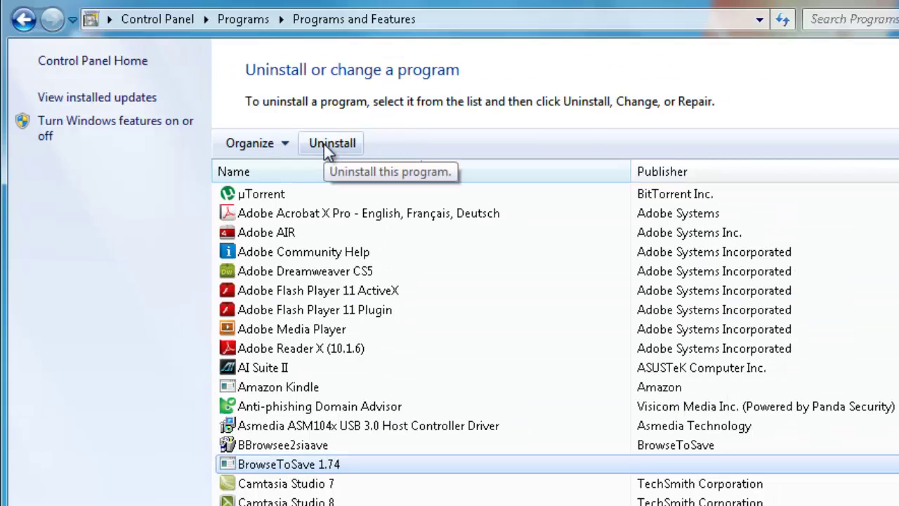
pyautogui.click(324, 144)
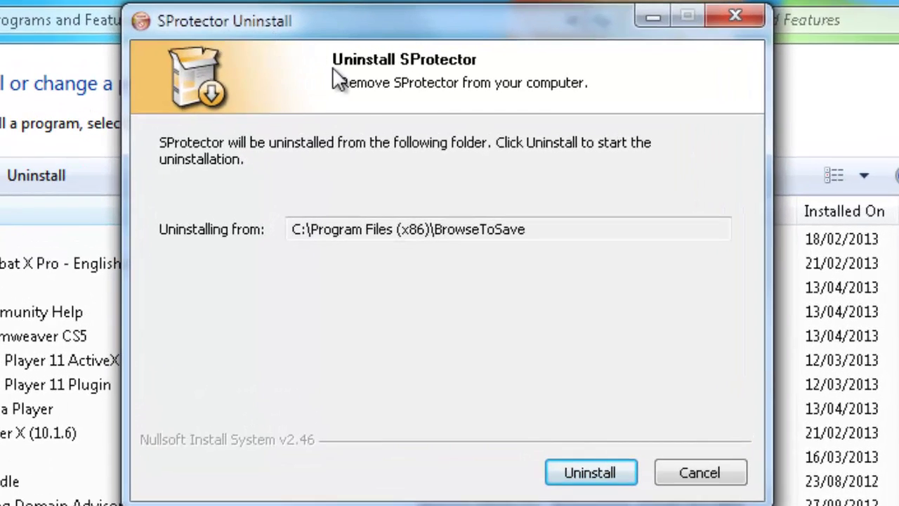
pyautogui.click(585, 472)
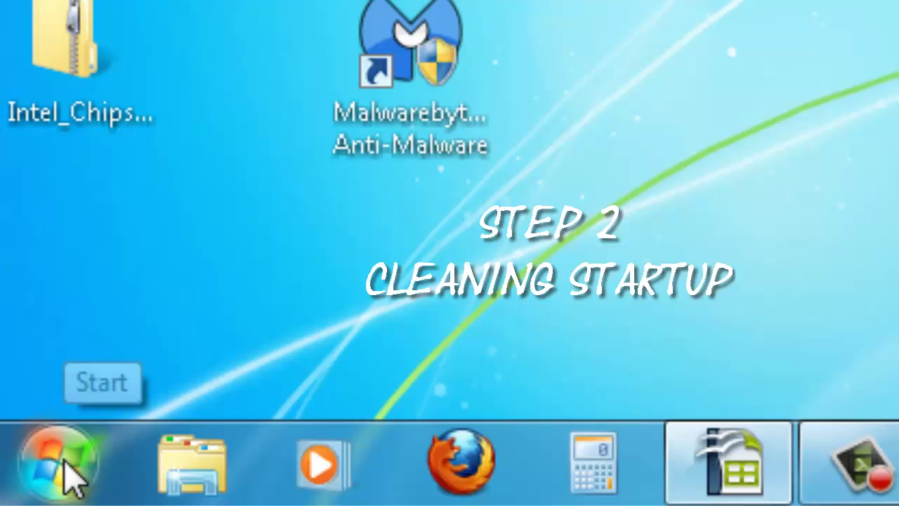
# Run msconfig, disable all startup items except MSC, and apply the change.
pyautogui.click(21, 494)
pyautogui.click(96, 347)
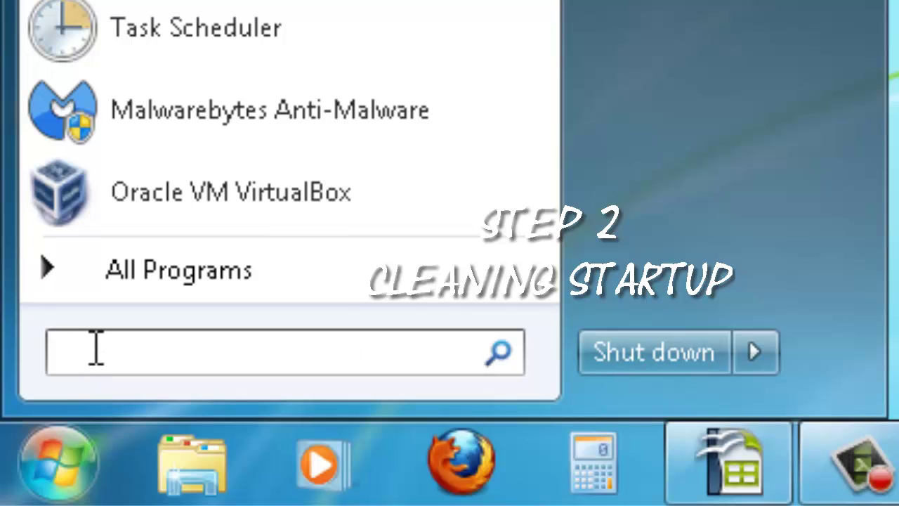
pyautogui.write('mscon')
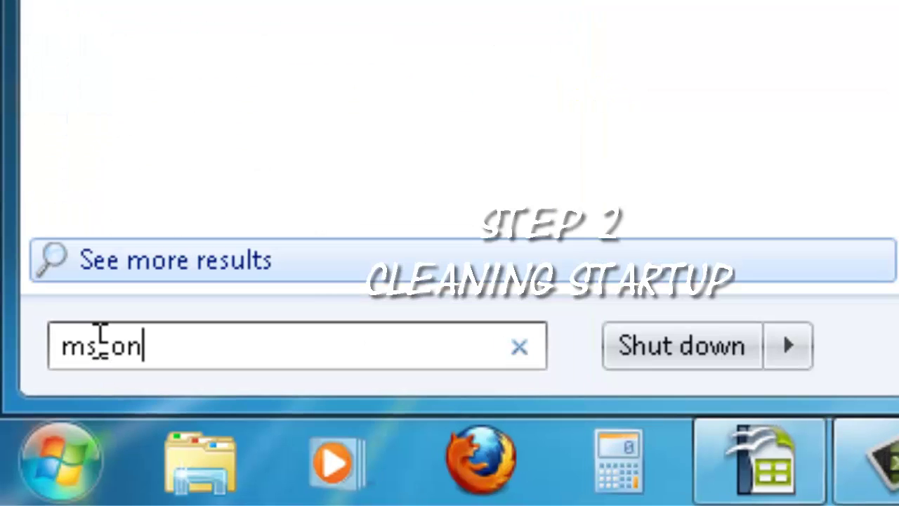
pyautogui.write('f')
pyautogui.write('i')
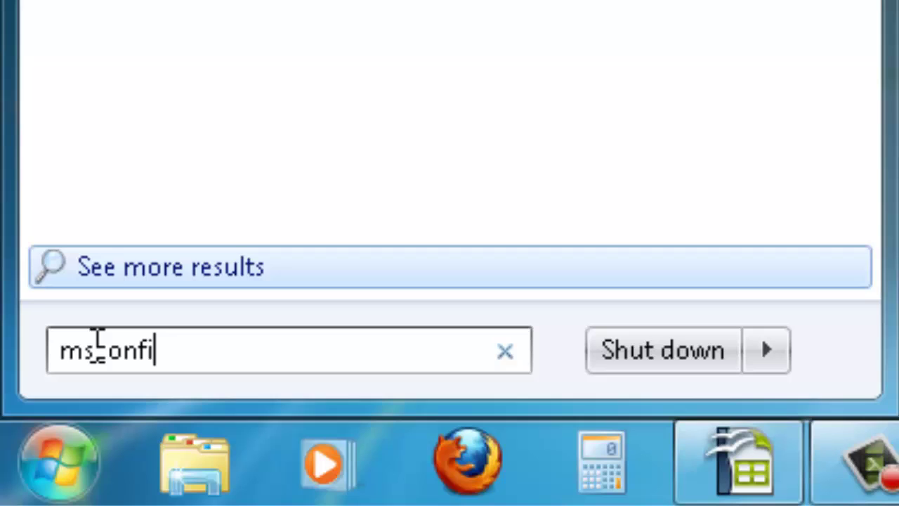
pyautogui.write('g')
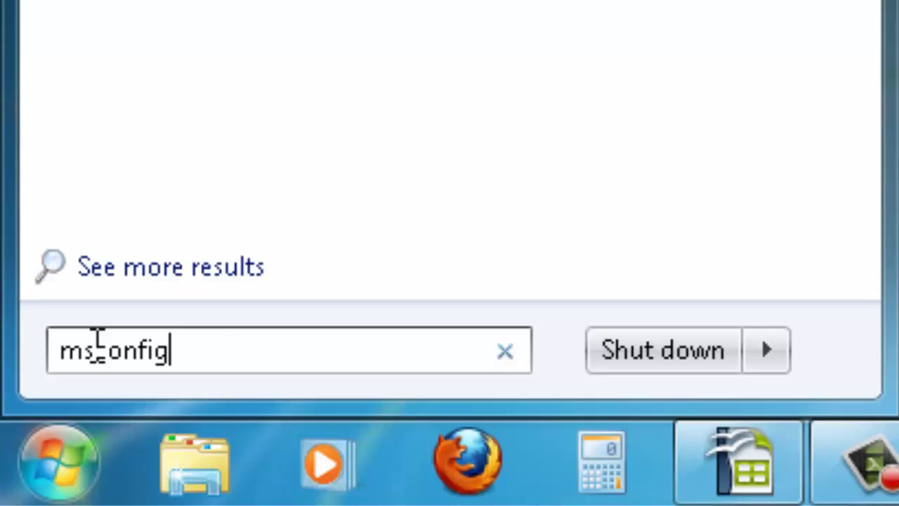
pyautogui.press('Return')
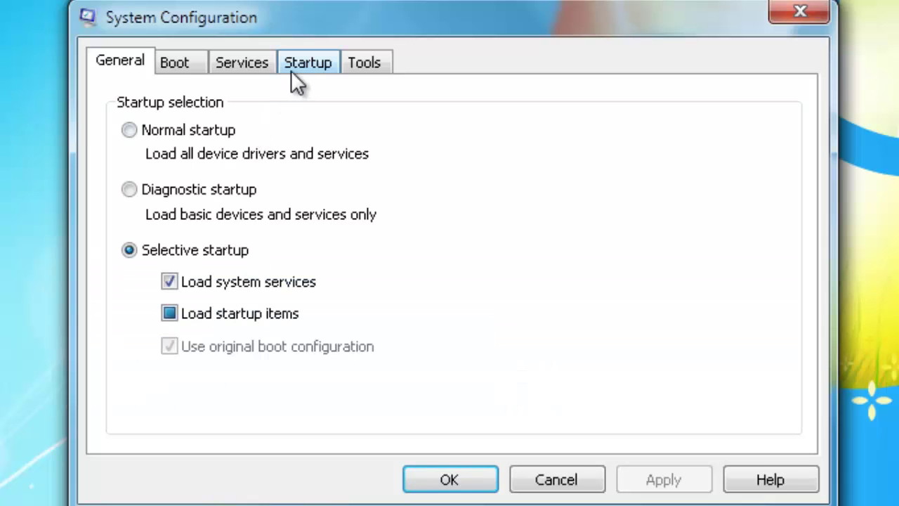
pyautogui.click(307, 61)
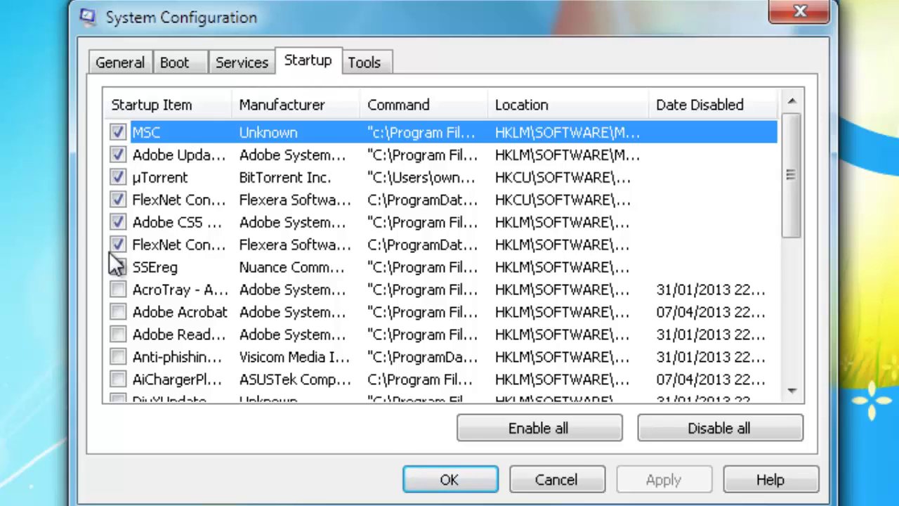
pyautogui.click(712, 427)
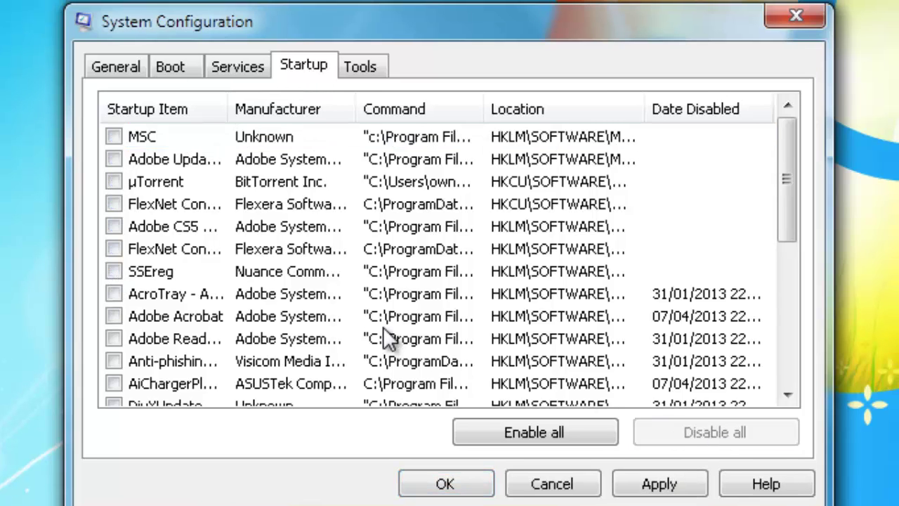
pyautogui.click(113, 136)
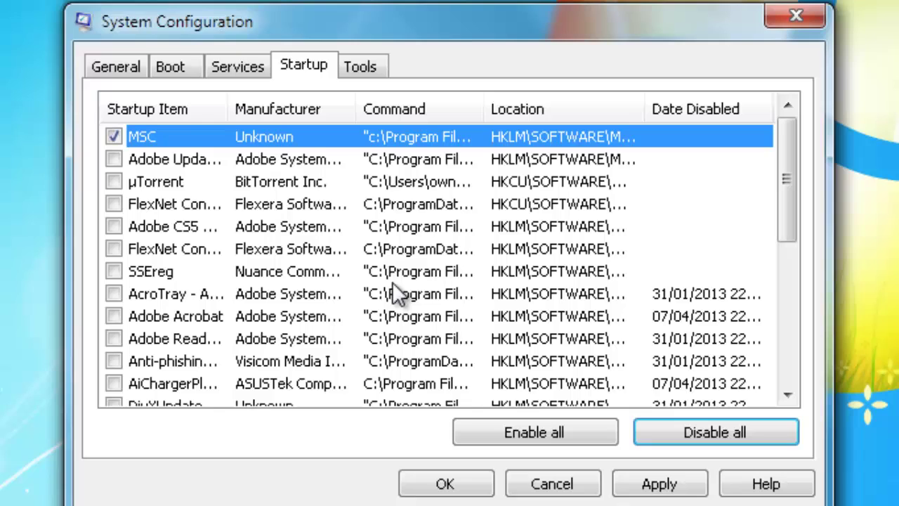
pyautogui.click(660, 485)
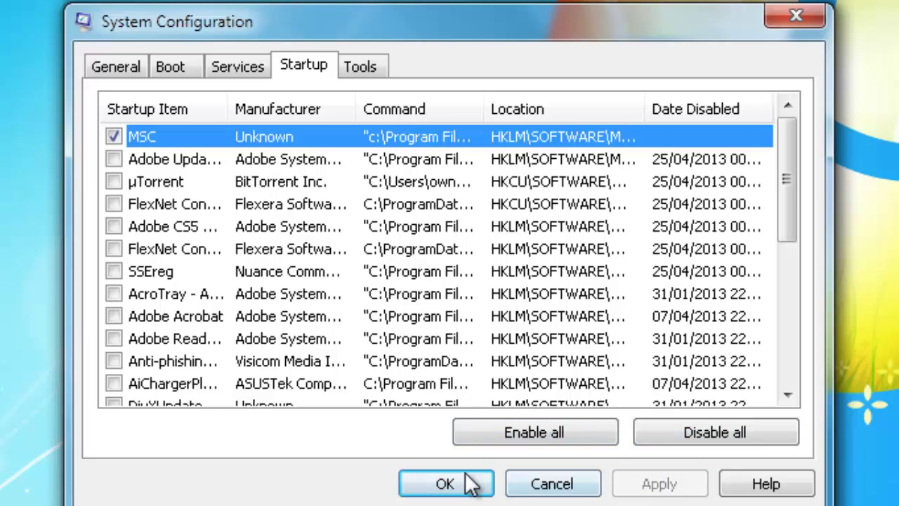
# Close System Configuration and launch Disk Cleanup from Accessories > System Tools.
pyautogui.click(444, 484)
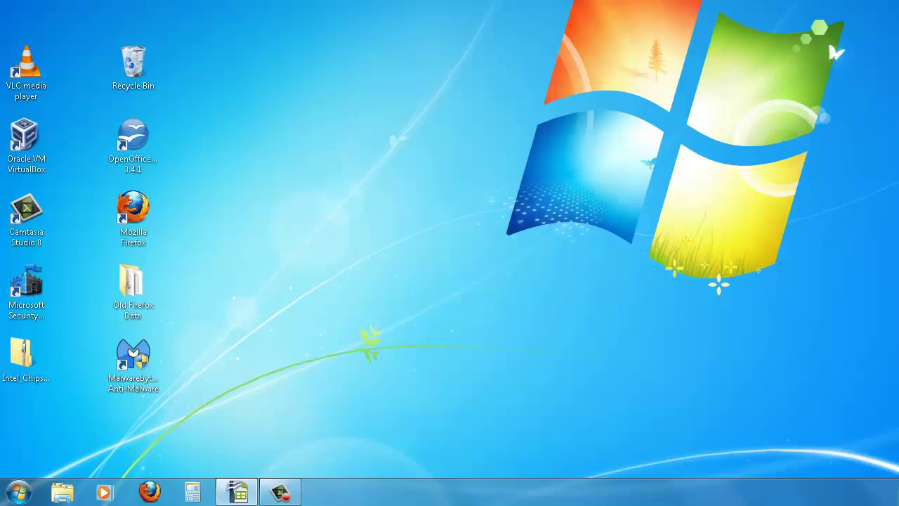
pyautogui.press('super')
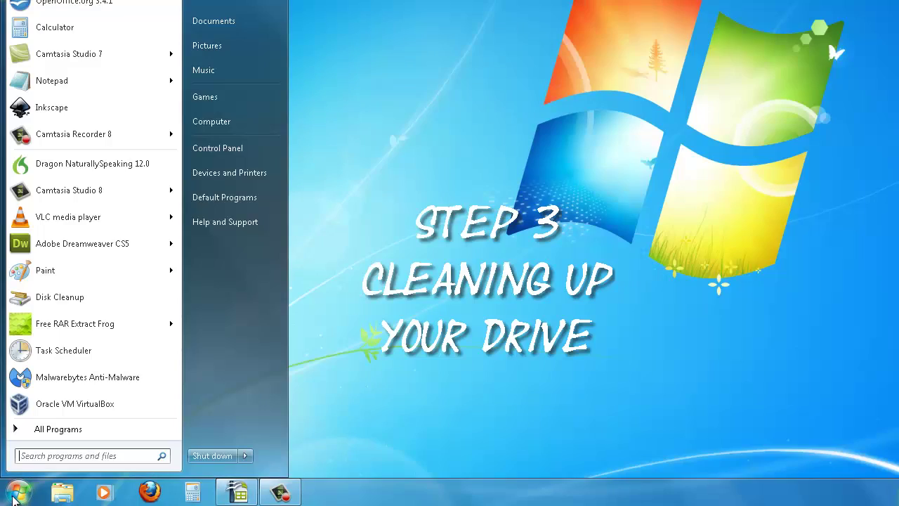
pyautogui.click(44, 427)
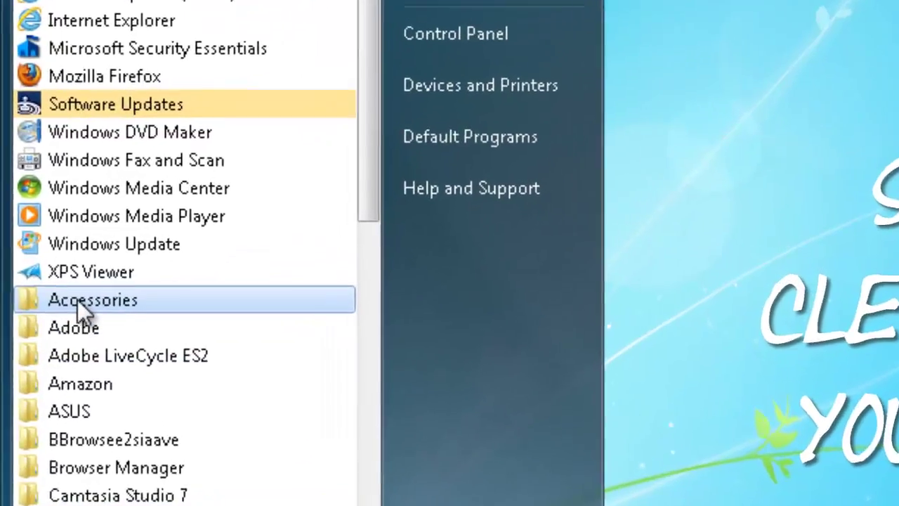
pyautogui.click(31, 276)
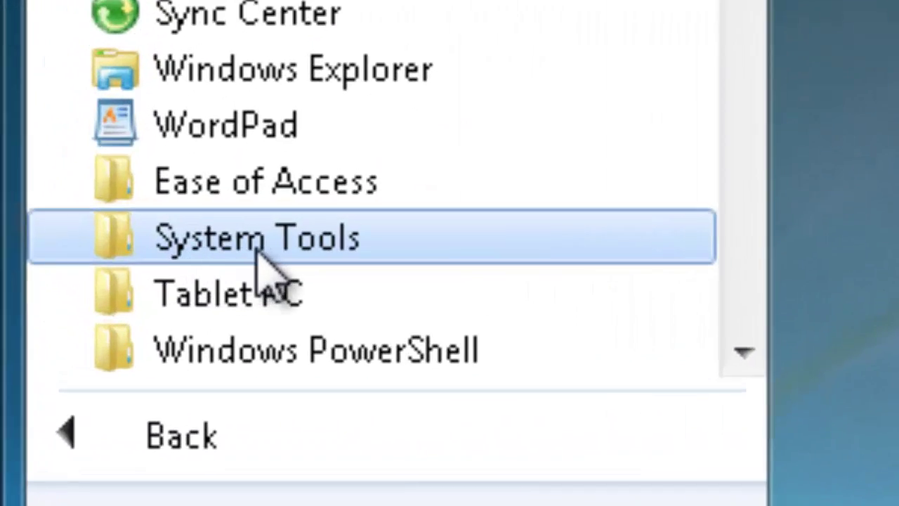
pyautogui.click(257, 251)
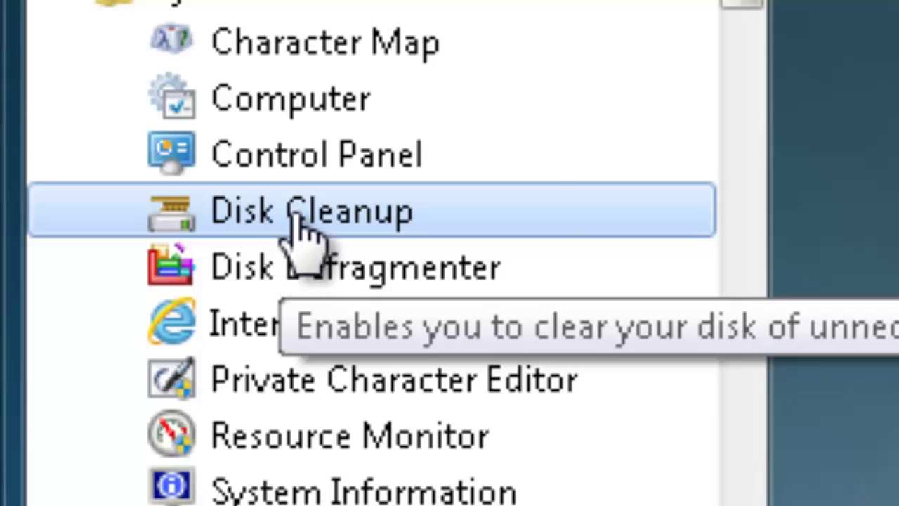
pyautogui.click(297, 214)
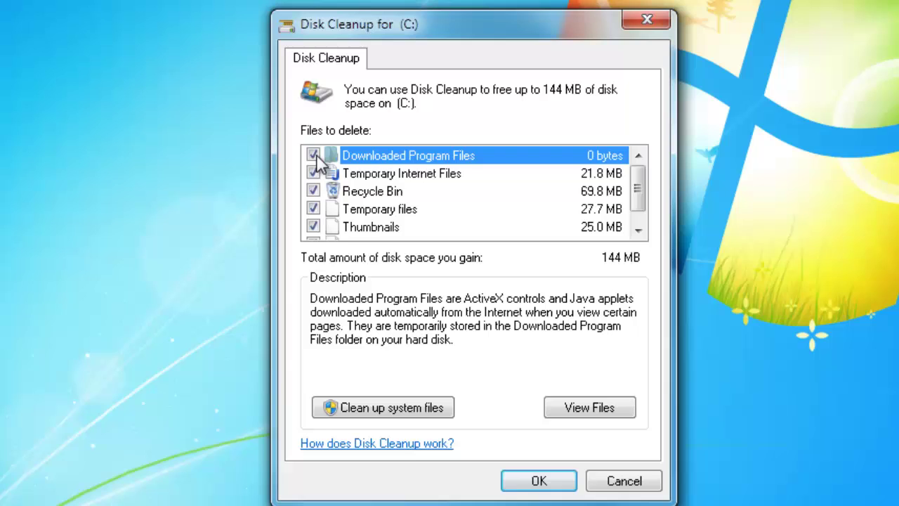
# Tick the file categories for drive C:, including Temporary Internet Files, and permanently delete them.
pyautogui.click(313, 155)
pyautogui.click(314, 155)
pyautogui.click(313, 173)
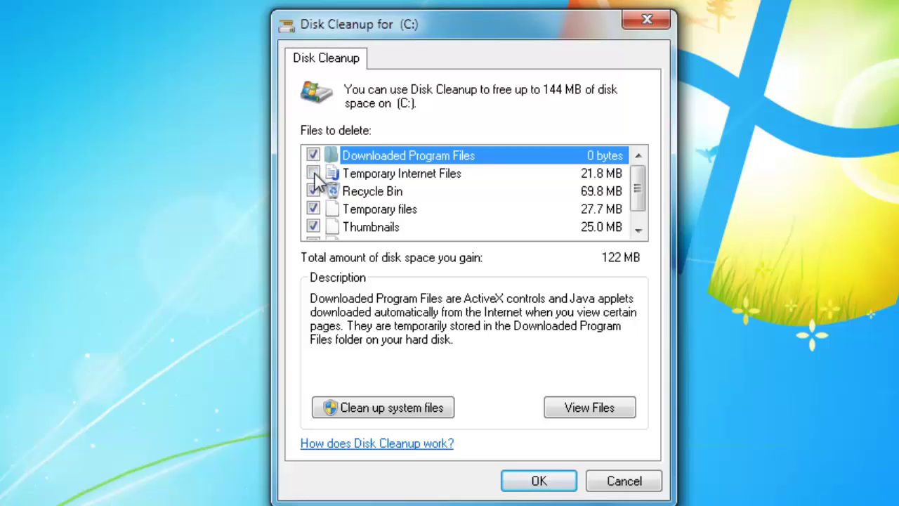
pyautogui.scroll(-1, 636, 203)
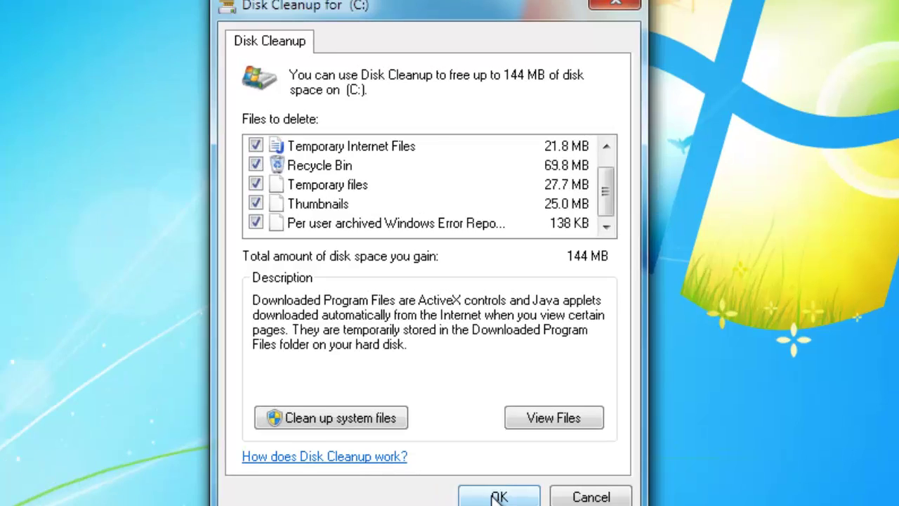
pyautogui.click(495, 497)
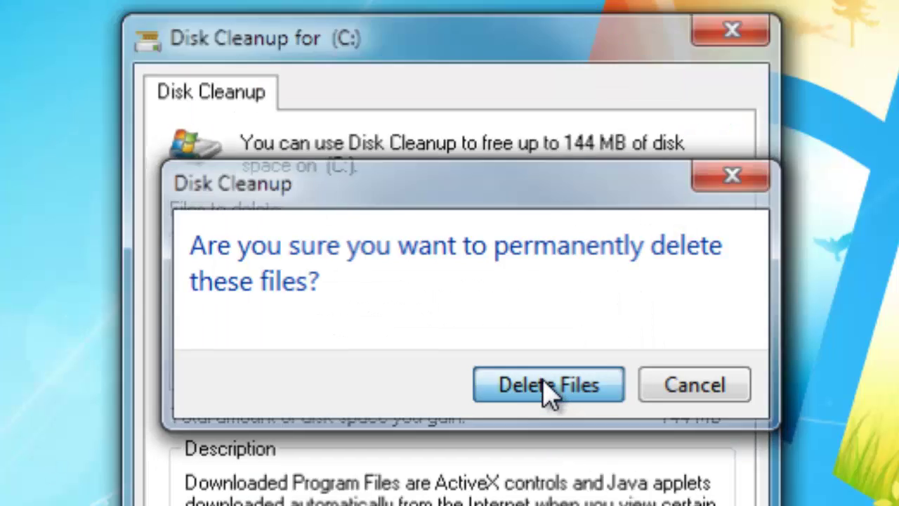
pyautogui.click(548, 393)
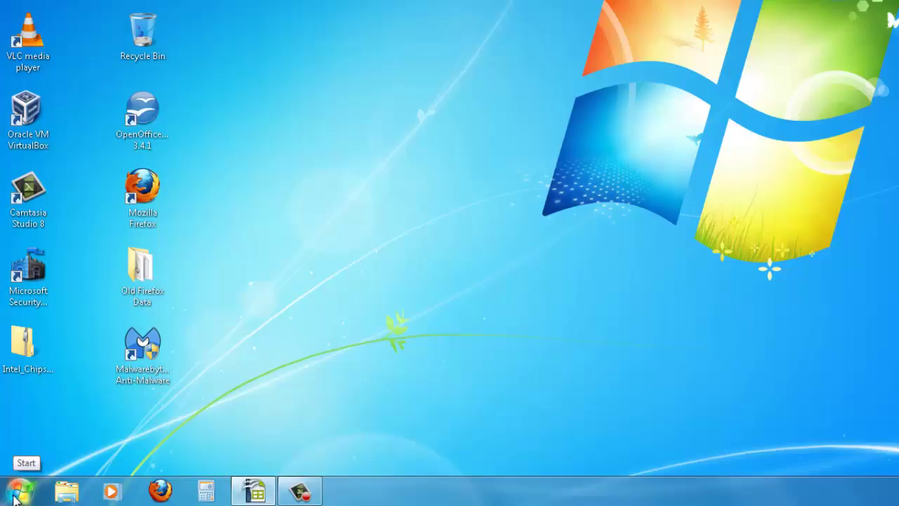
# Schedule Disk Defragmenter to run weekly on Wednesdays at 16:00.
pyautogui.click(21, 489)
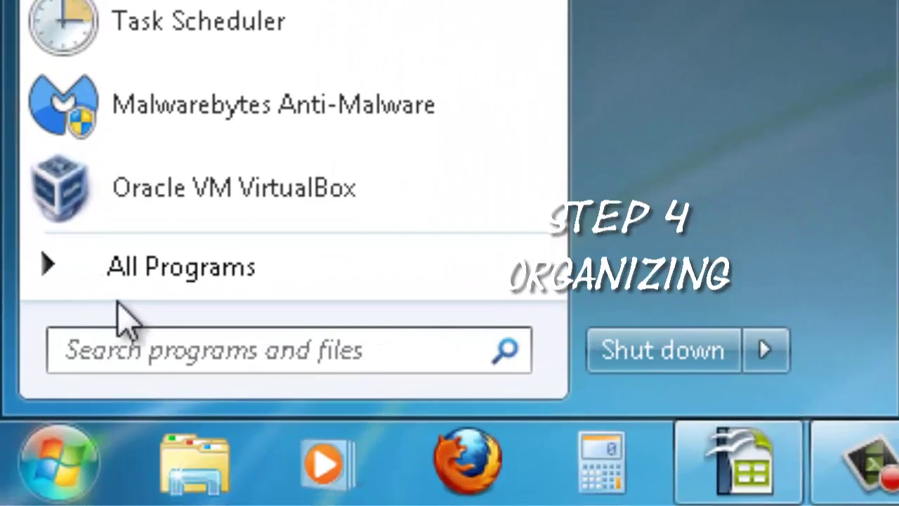
pyautogui.click(140, 277)
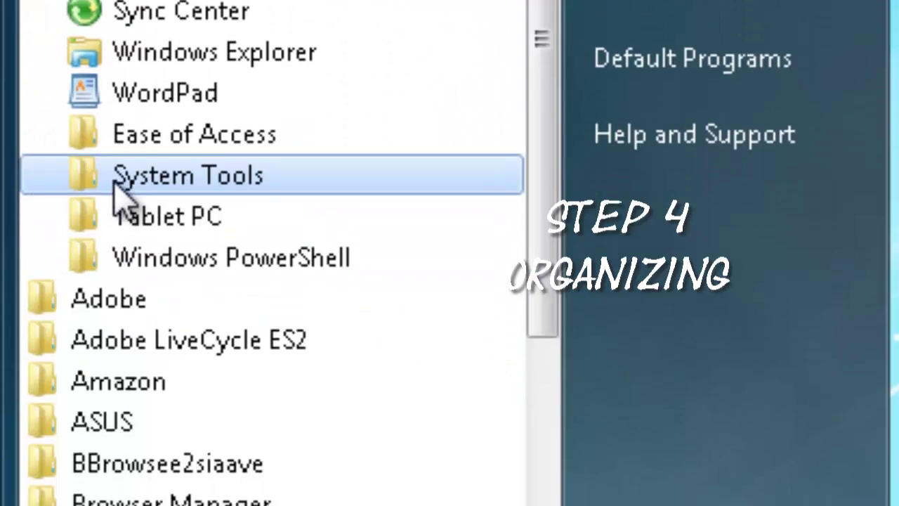
pyautogui.click(118, 177)
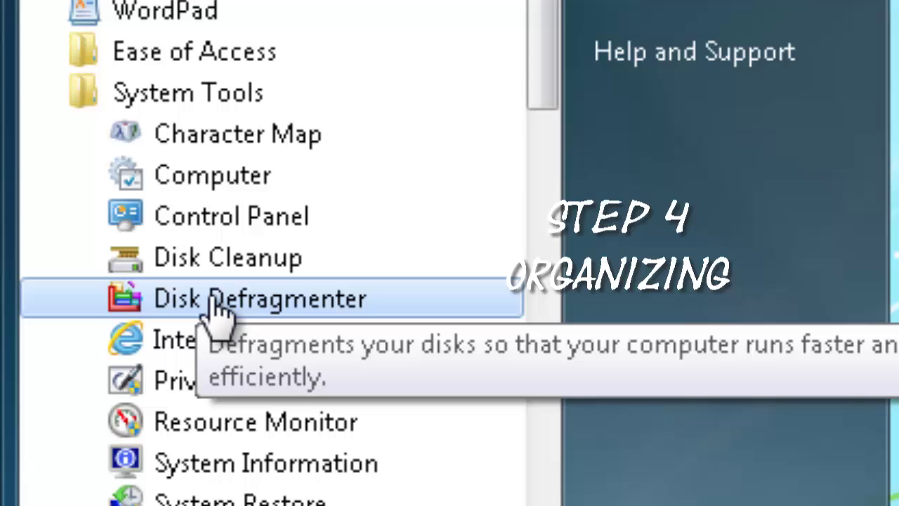
pyautogui.click(214, 302)
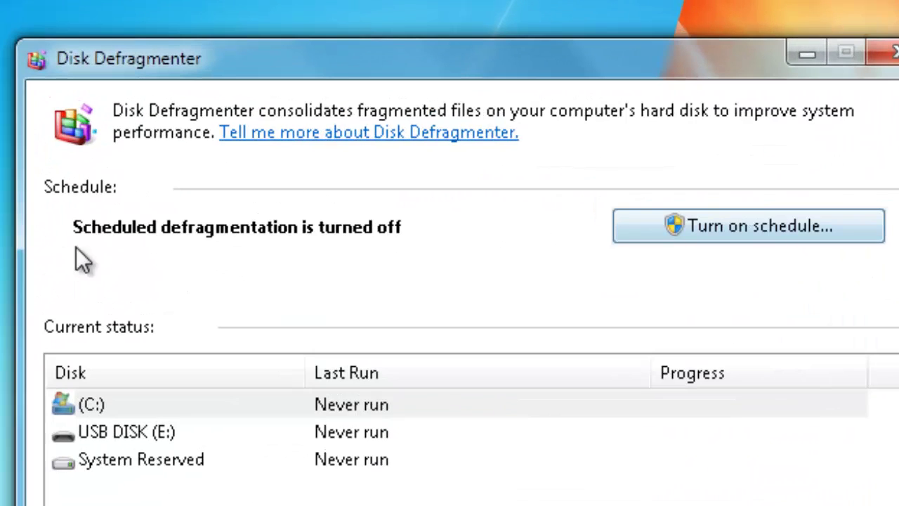
pyautogui.click(777, 231)
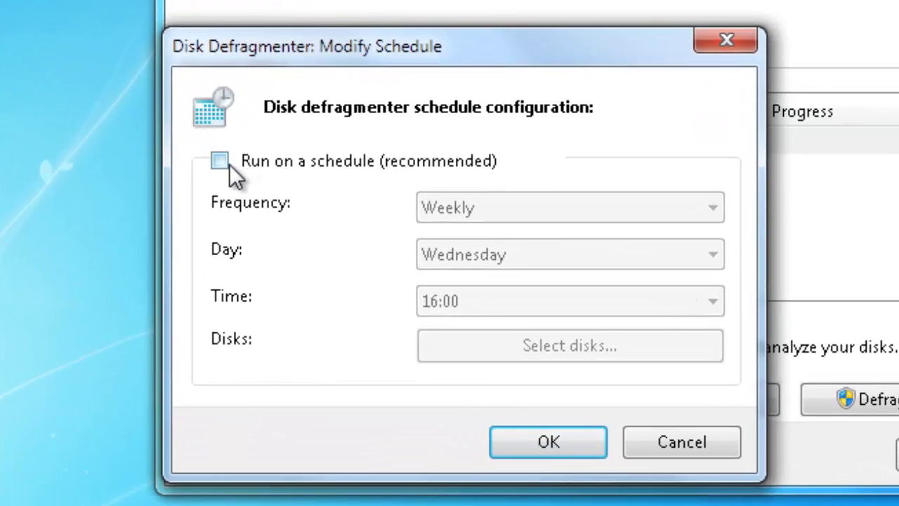
pyautogui.click(219, 162)
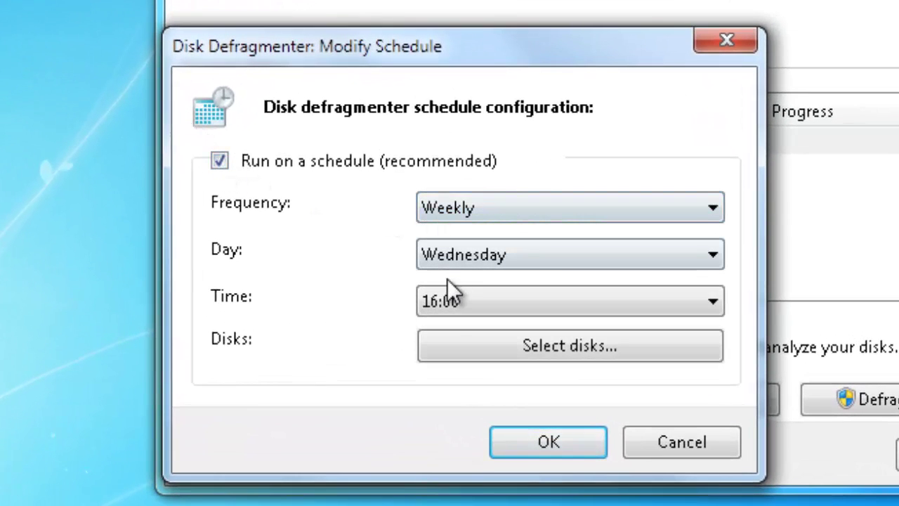
pyautogui.click(542, 444)
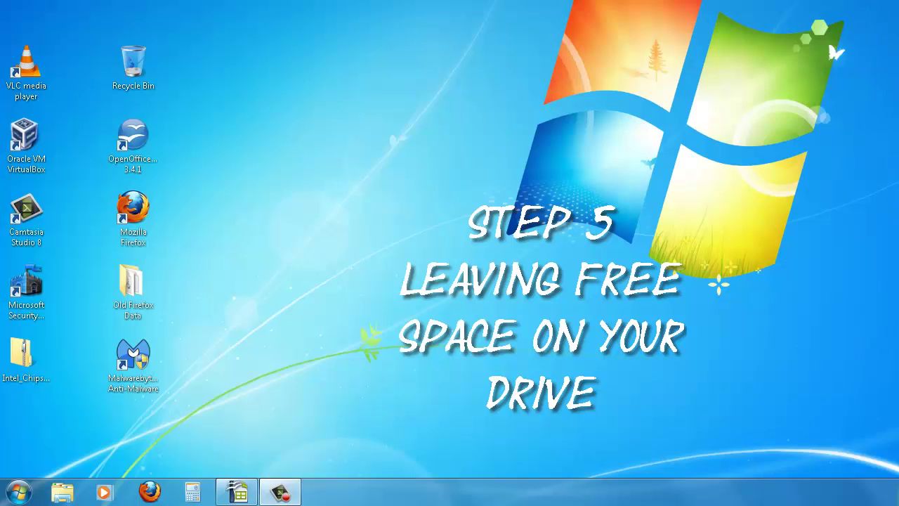
# View Local Disk (C:) properties in Computer, confirming 59.5 GB free of 238 GB.
pyautogui.click(18, 492)
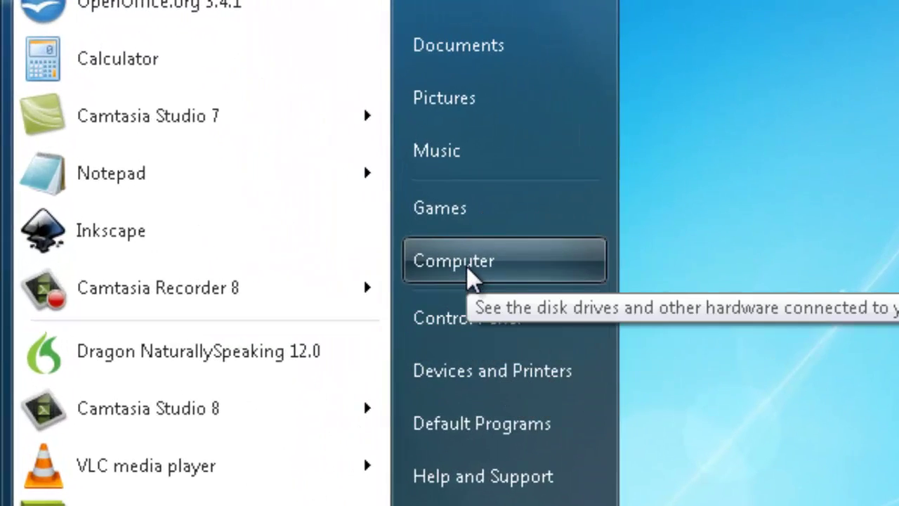
pyautogui.click(469, 278)
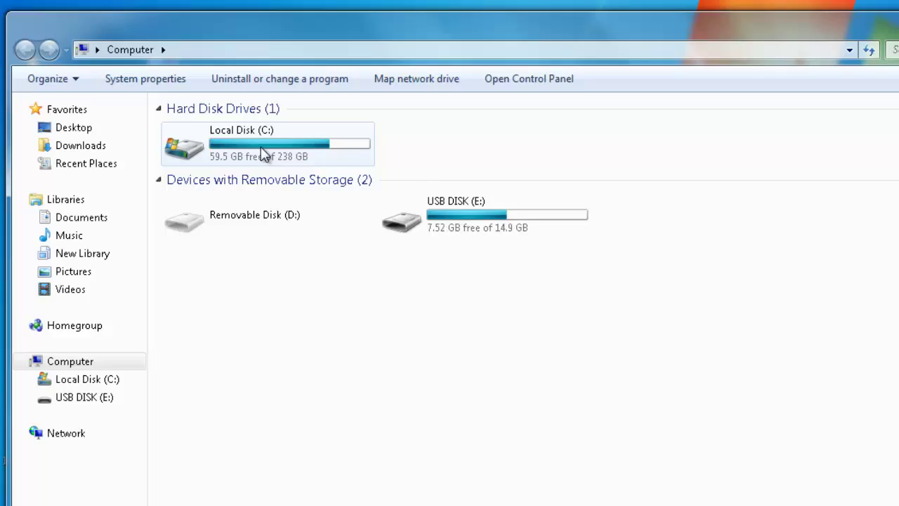
pyautogui.click(473, 185)
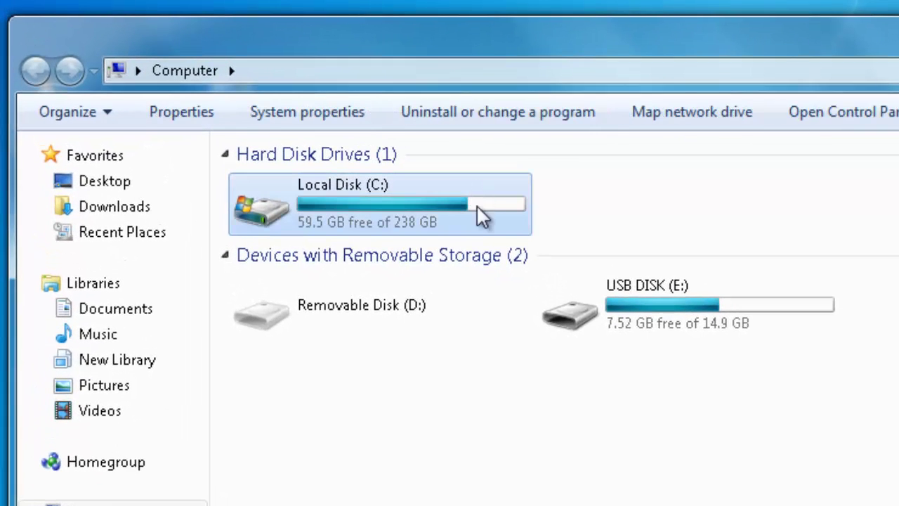
pyautogui.rightClick(411, 210)
pyautogui.click(409, 492)
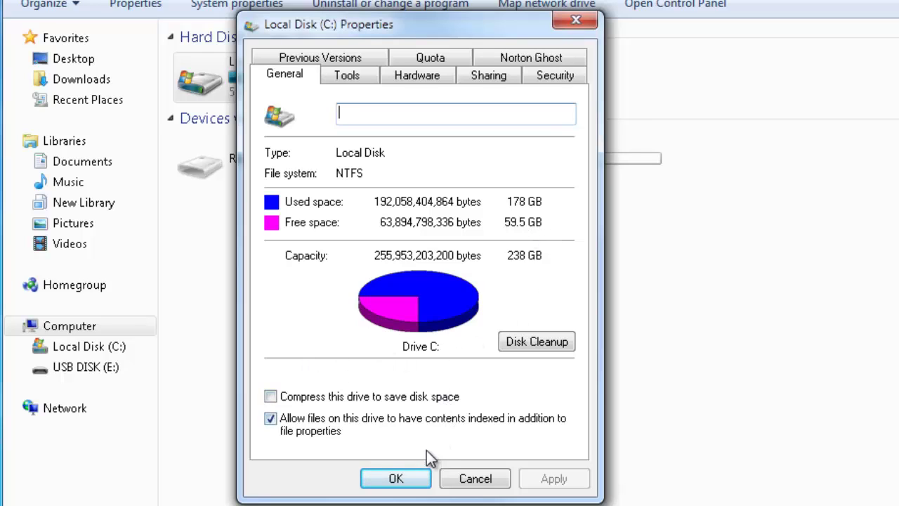
pyautogui.click(397, 479)
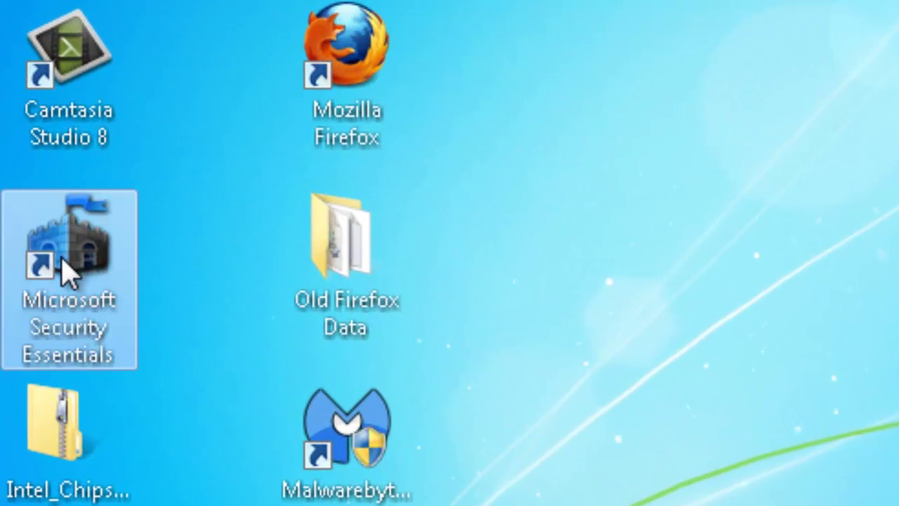
# Review Microsoft Security Essentials' daily 16:00 quick-scan settings, then close the program.
pyautogui.doubleClick(66, 270)
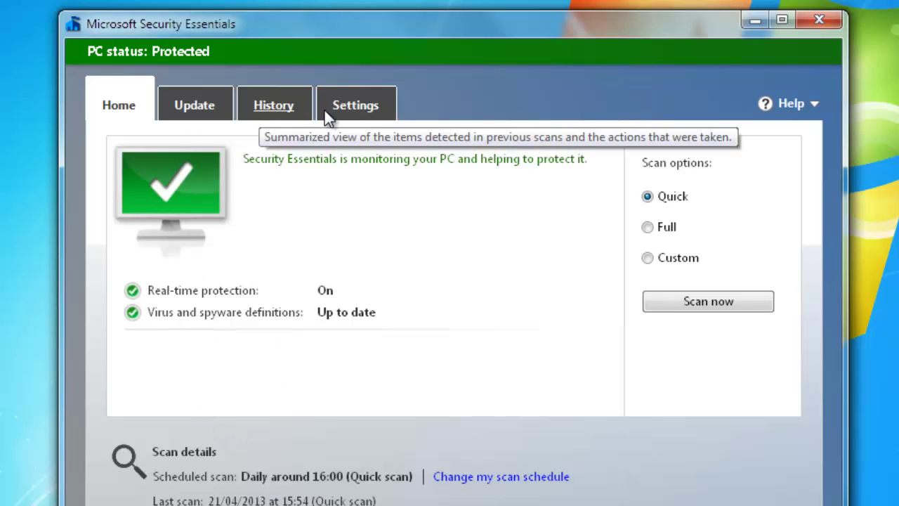
pyautogui.click(354, 114)
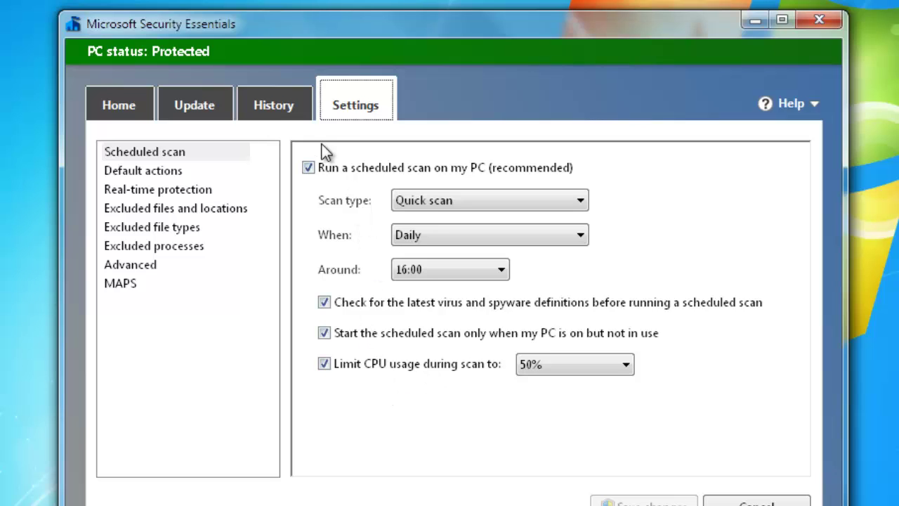
pyautogui.click(117, 105)
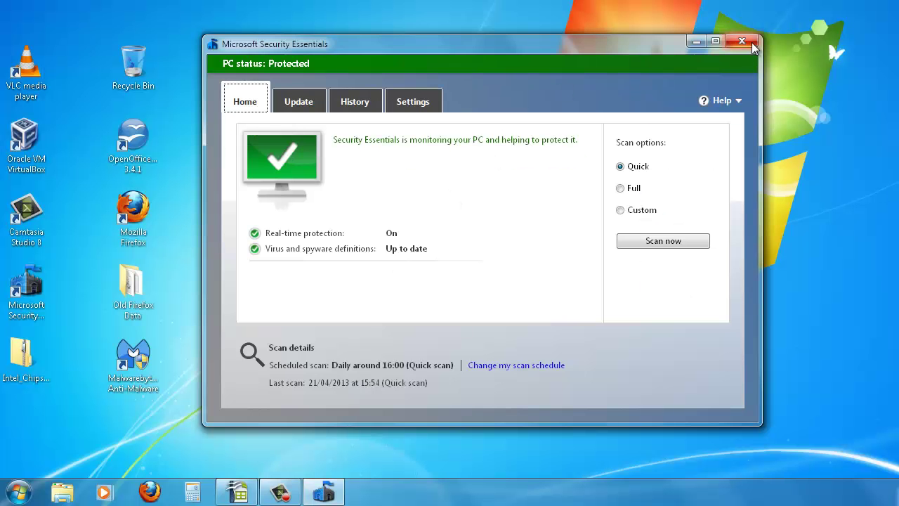
pyautogui.click(753, 40)
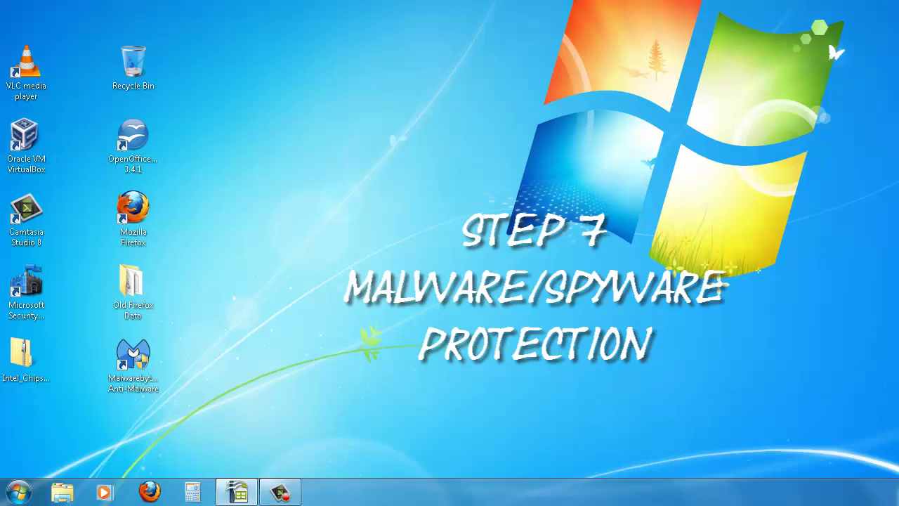
pyautogui.click(133, 362)
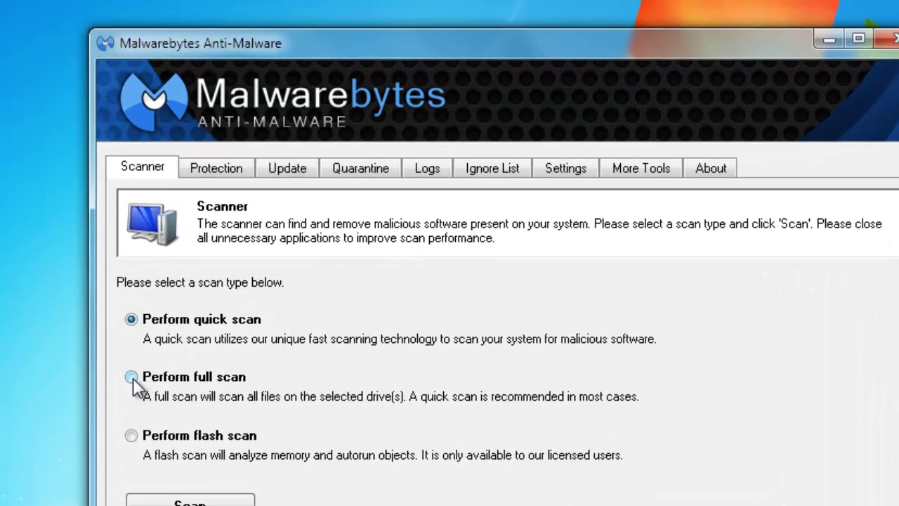
pyautogui.click(243, 244)
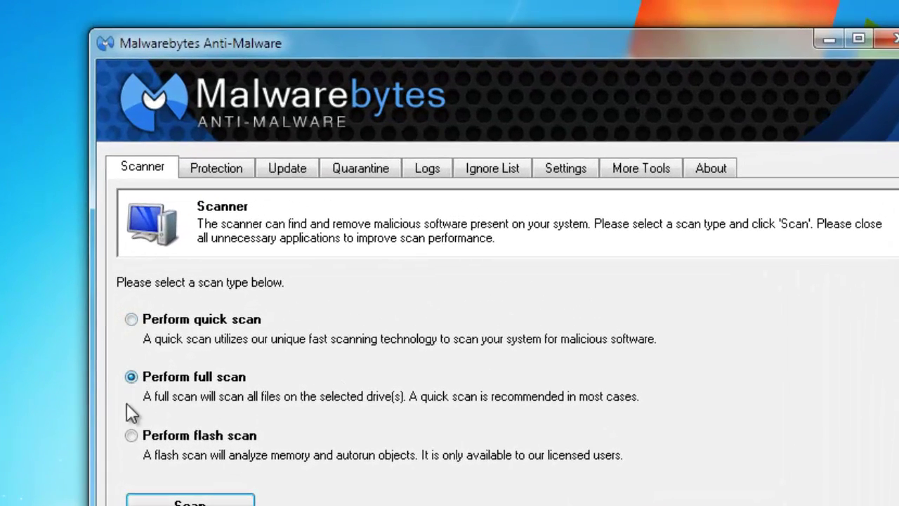
pyautogui.click(130, 321)
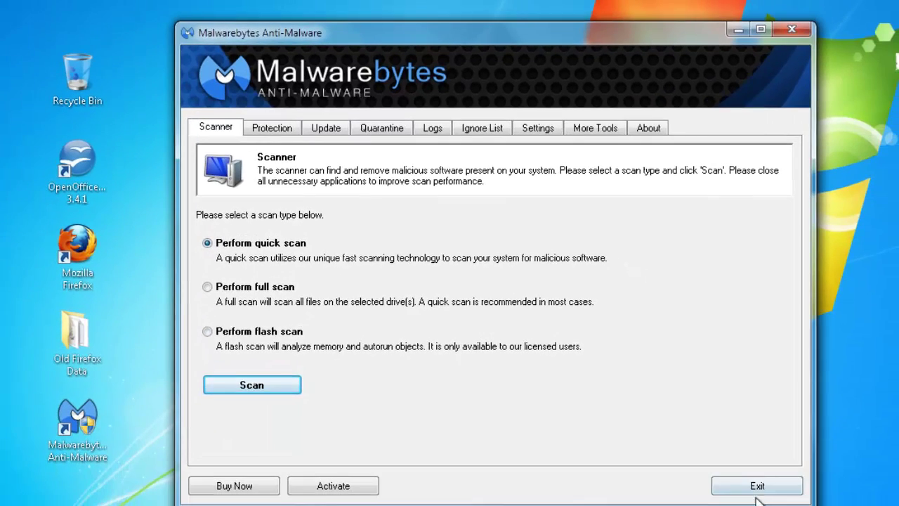
pyautogui.click(758, 486)
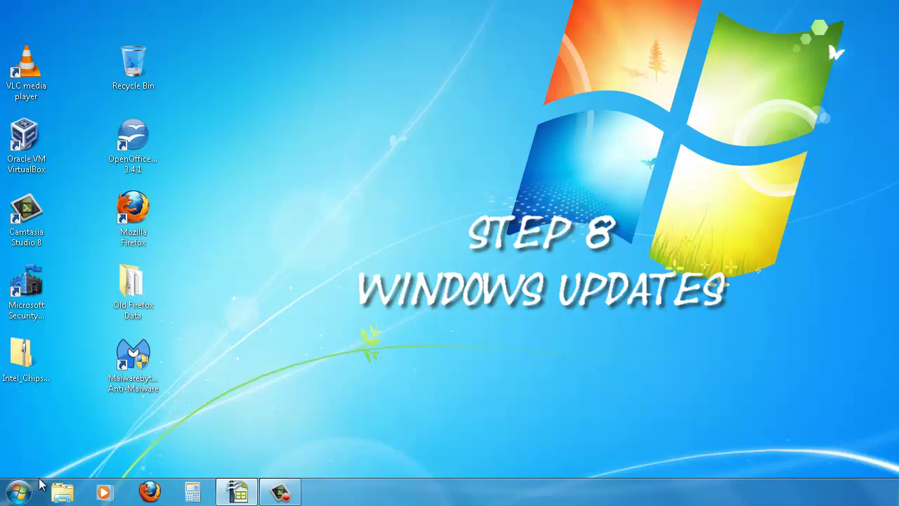
# Check for Windows updates via Control Panel, finding 1 important and 54 optional updates.
pyautogui.click(18, 493)
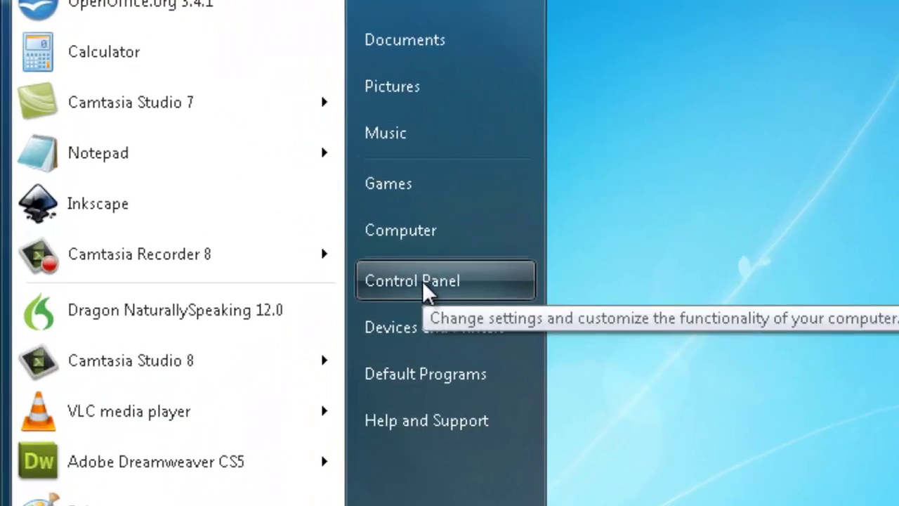
pyautogui.click(422, 281)
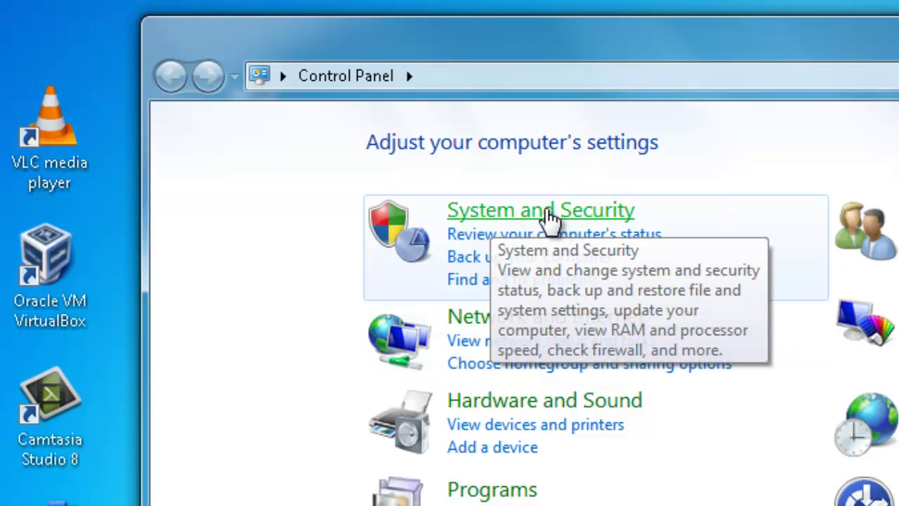
pyautogui.click(562, 222)
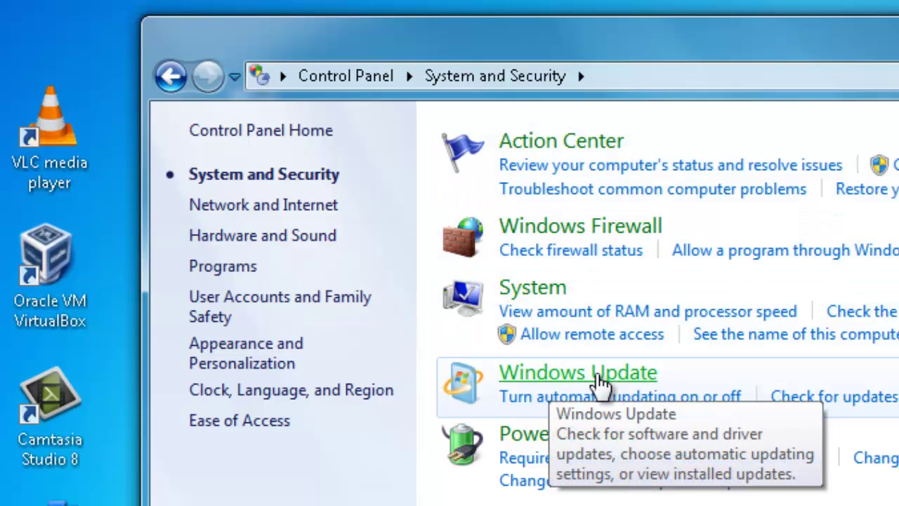
pyautogui.click(538, 382)
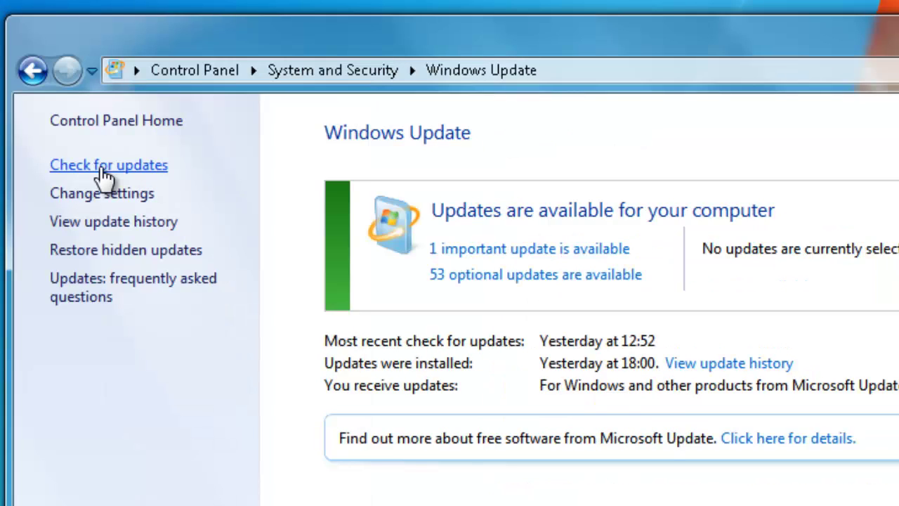
pyautogui.click(104, 168)
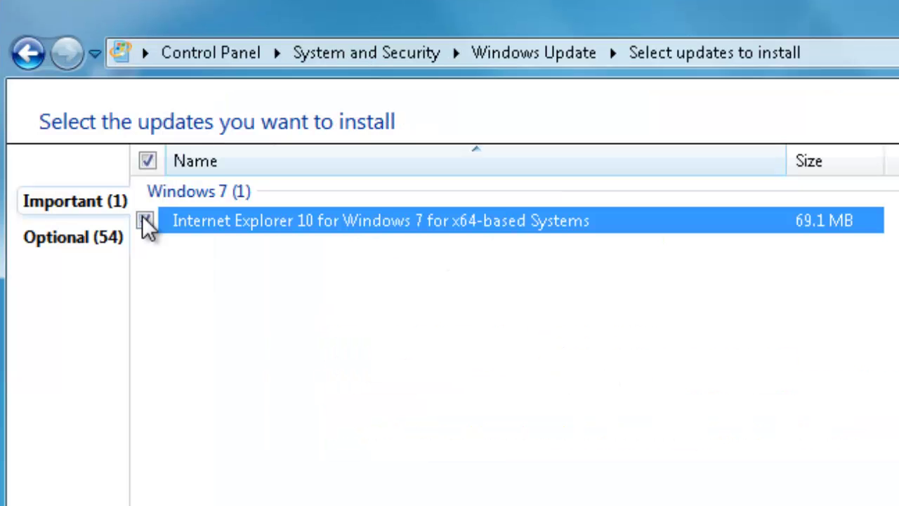
pyautogui.click(31, 62)
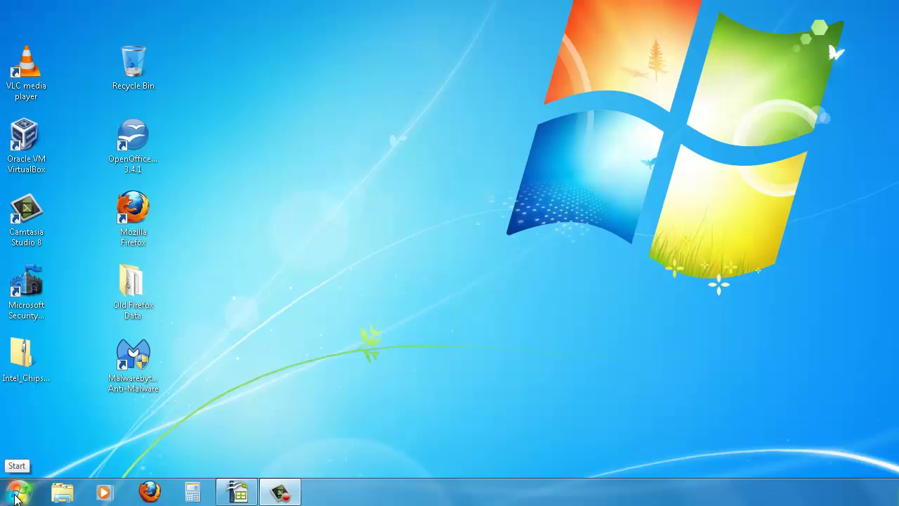
pyautogui.click(19, 491)
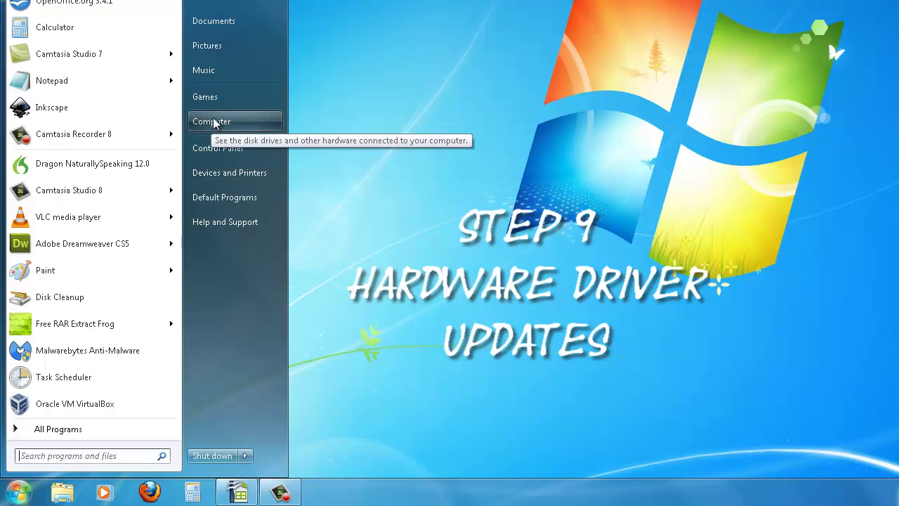
# In Device Manager, search automatically for a newer Intel Z68 LPC Interface Controller driver.
pyautogui.click(211, 120)
pyautogui.rightClick(318, 180)
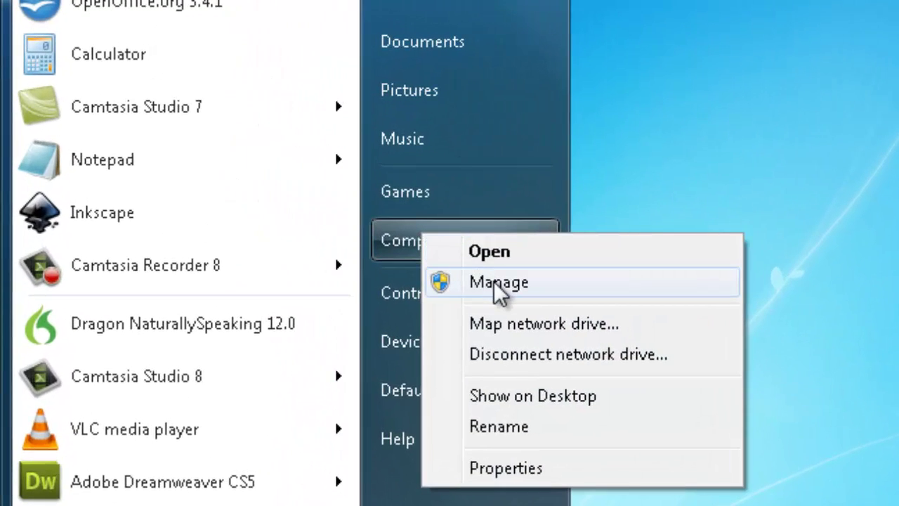
pyautogui.click(495, 284)
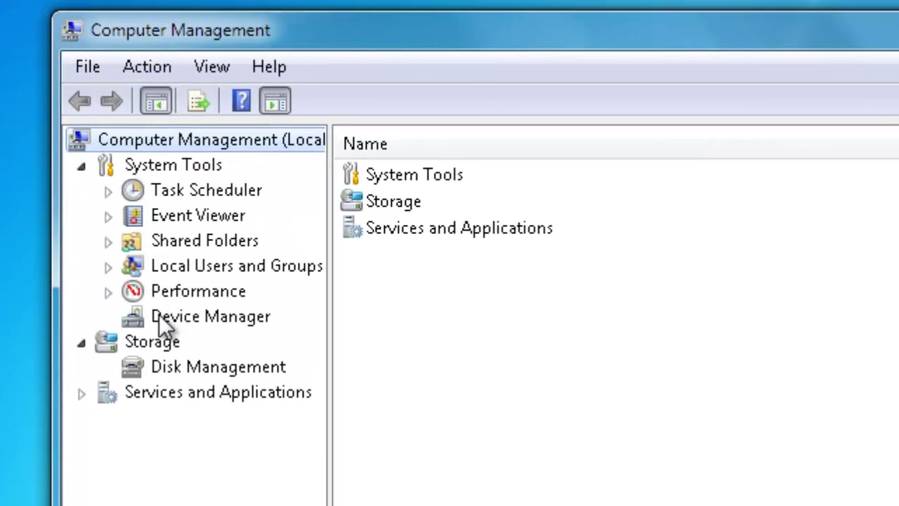
pyautogui.click(229, 314)
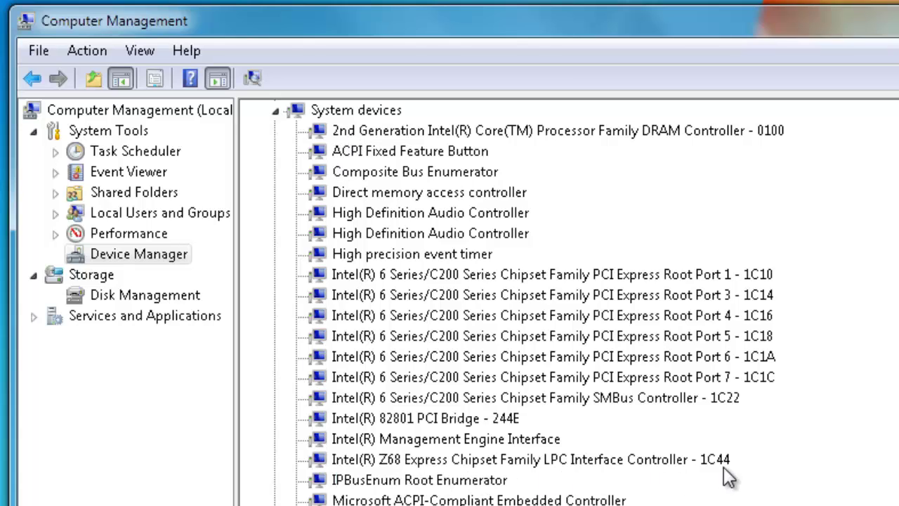
pyautogui.click(337, 460)
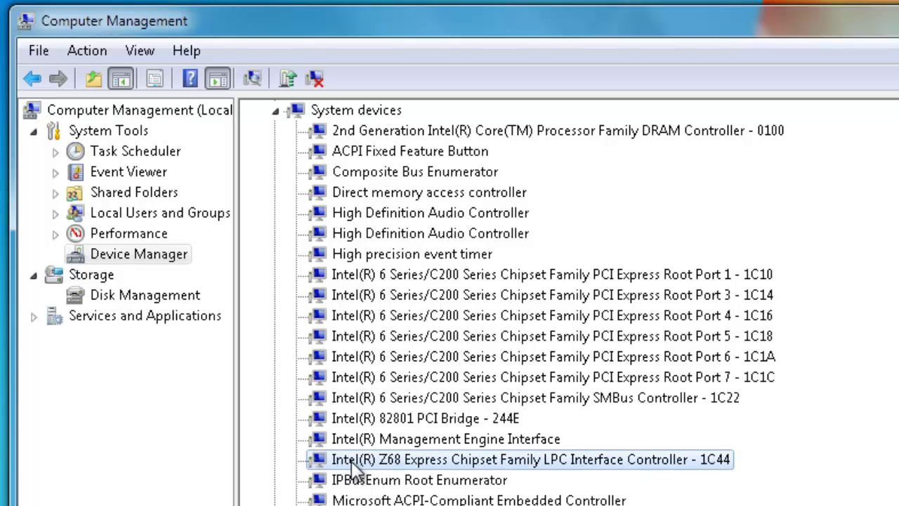
pyautogui.doubleClick(352, 464)
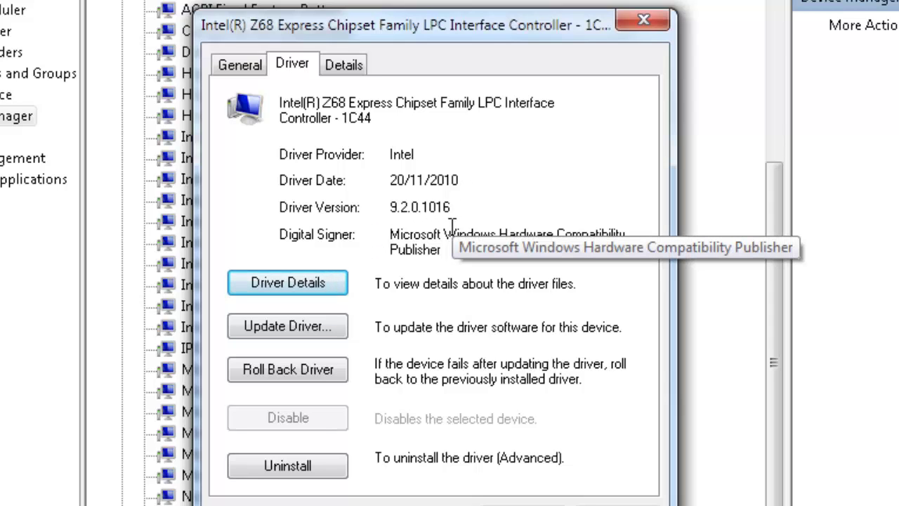
pyautogui.click(276, 328)
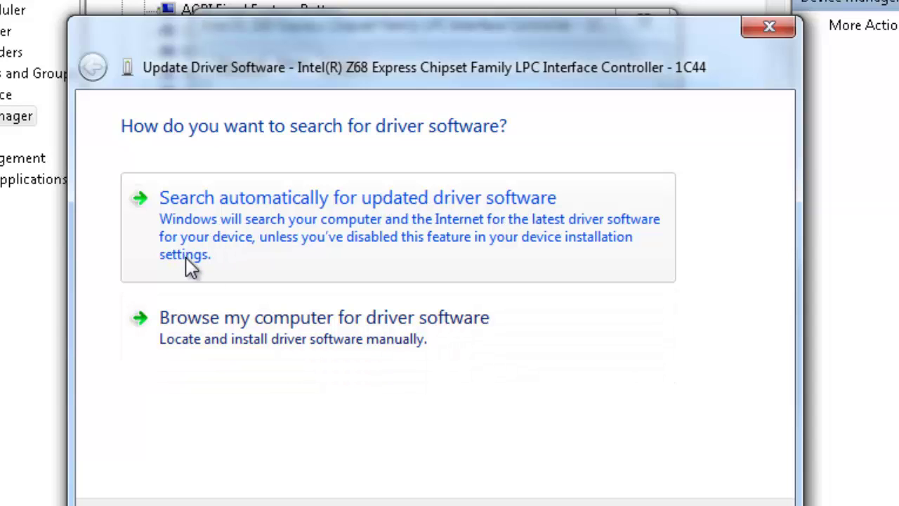
pyautogui.click(264, 262)
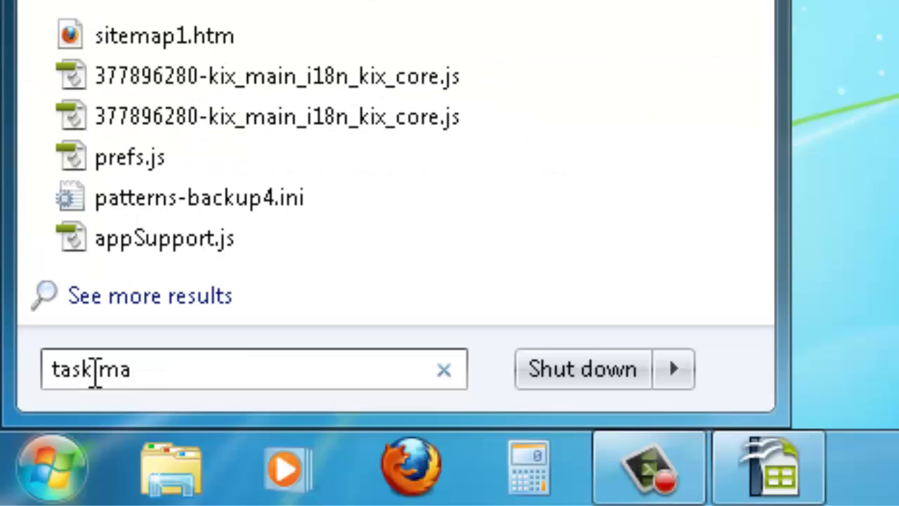
# Finish typing 'task manager' into the Start menu search box.
pyautogui.write('nage')
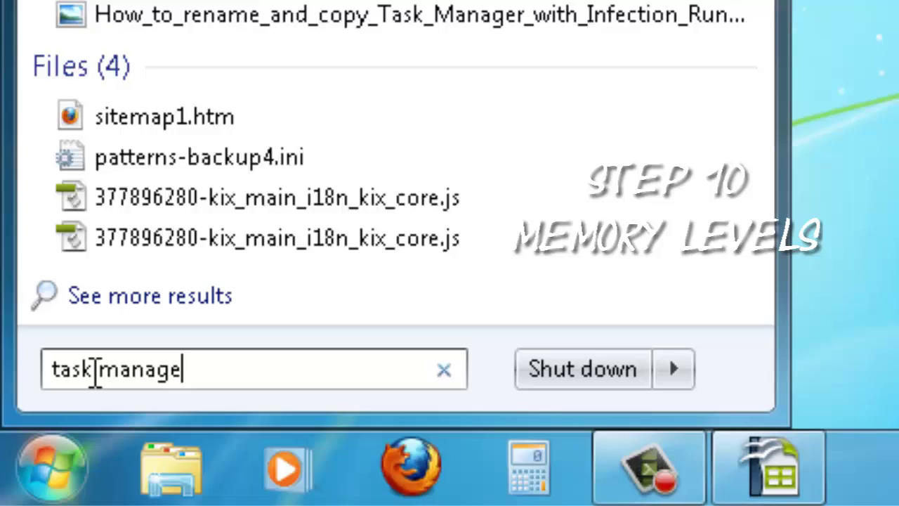
pyautogui.write('r')
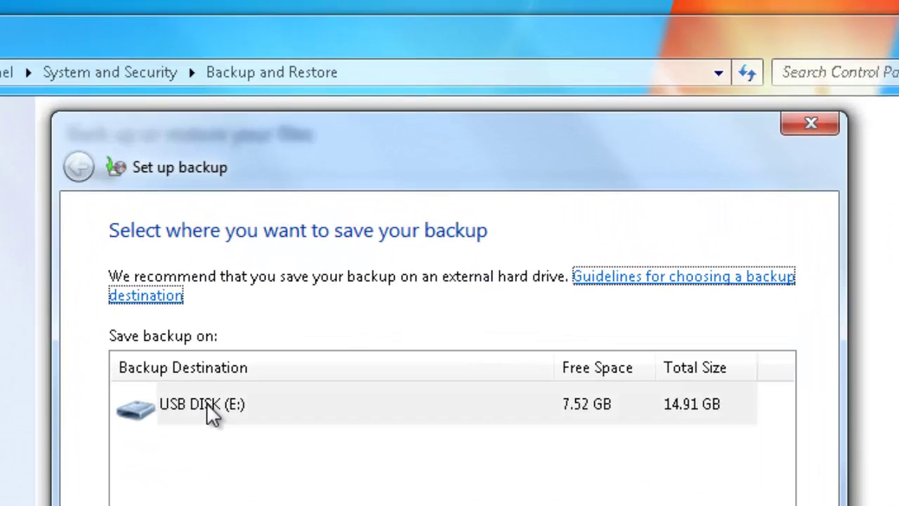
# Target USB DISK (E:), hand-pick the libraries to include, then save settings and run the backup.
pyautogui.click(210, 411)
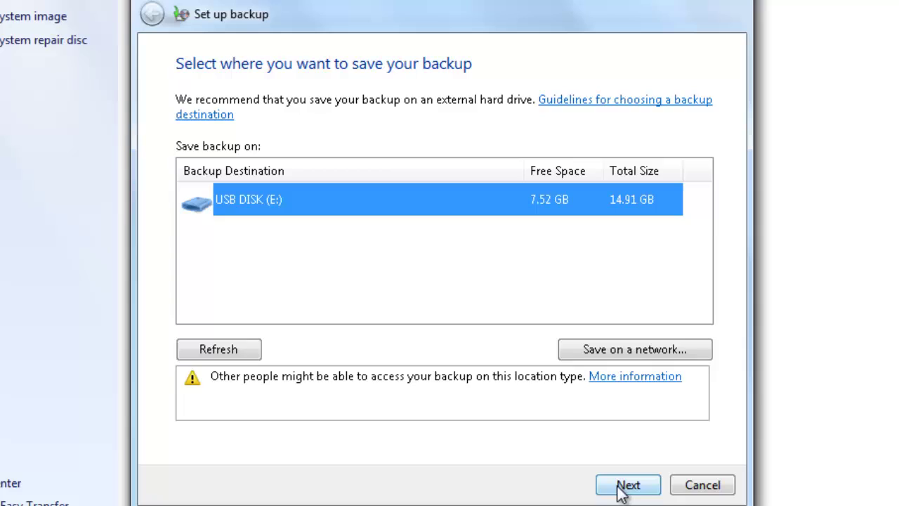
pyautogui.click(625, 486)
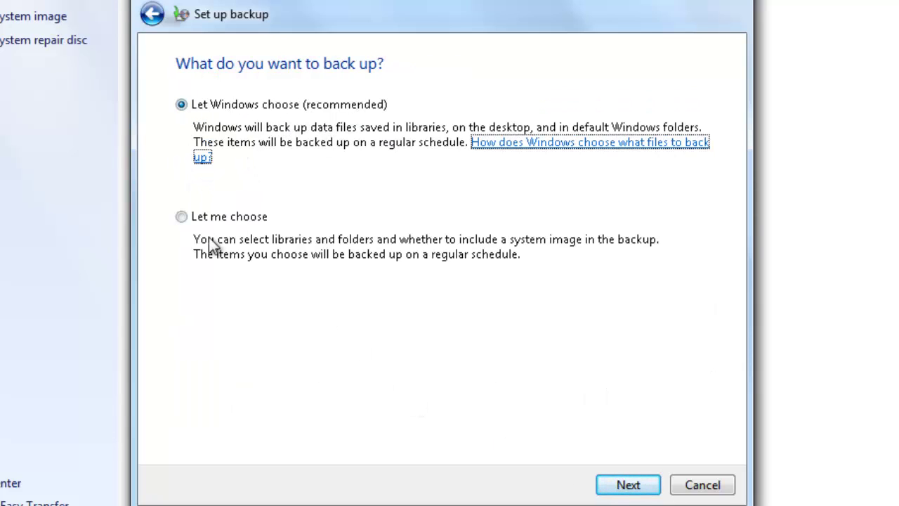
pyautogui.click(182, 217)
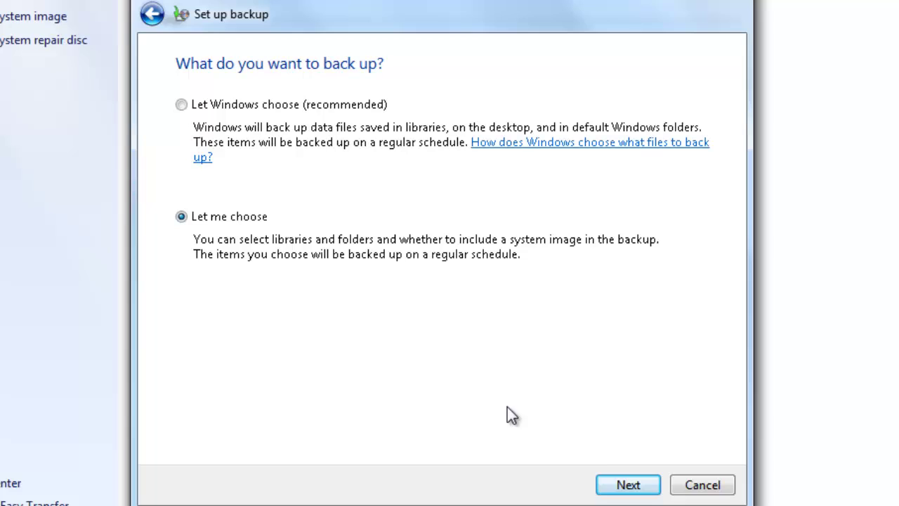
pyautogui.click(628, 483)
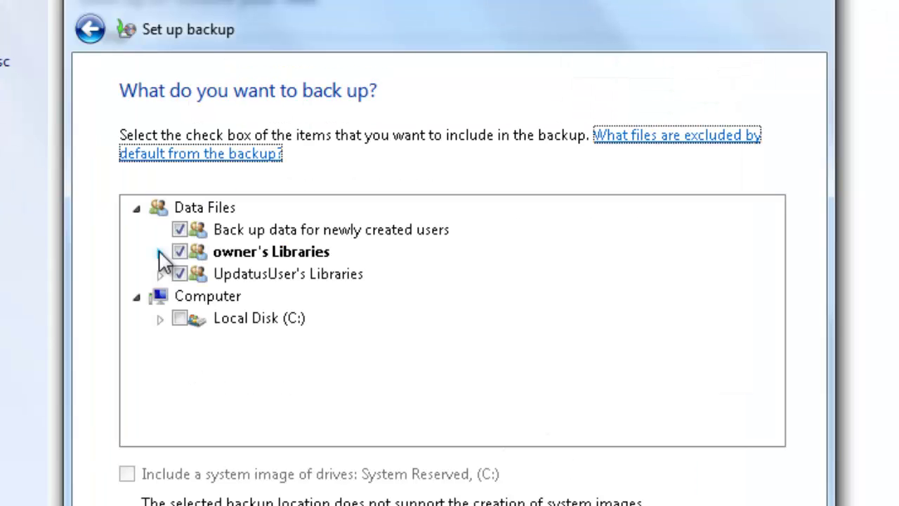
pyautogui.click(160, 253)
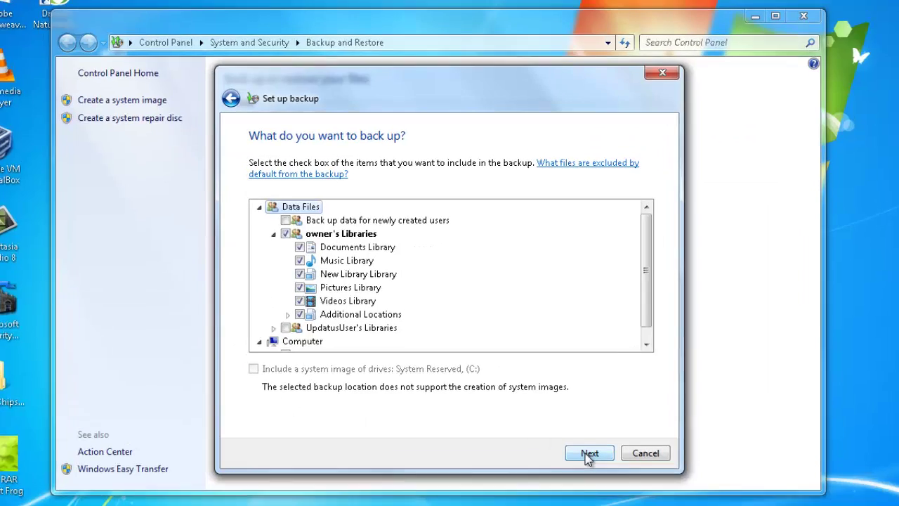
pyautogui.click(585, 453)
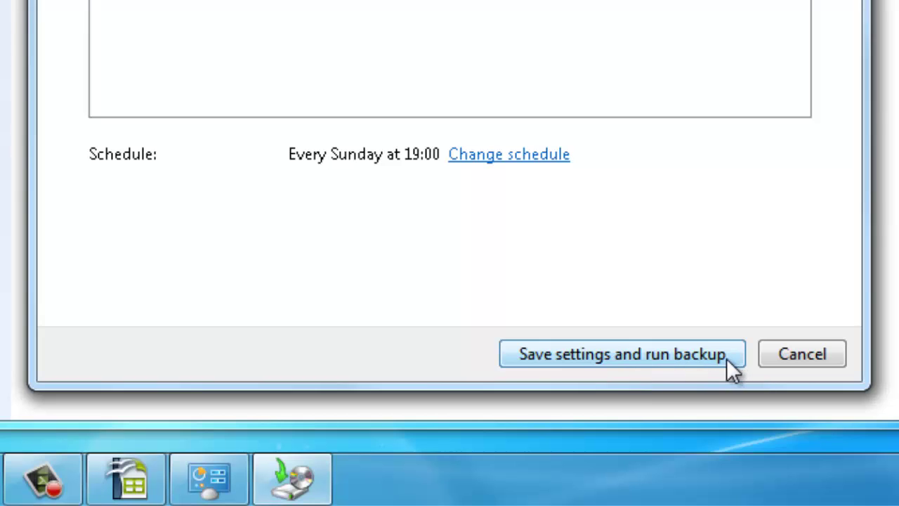
pyautogui.click(514, 360)
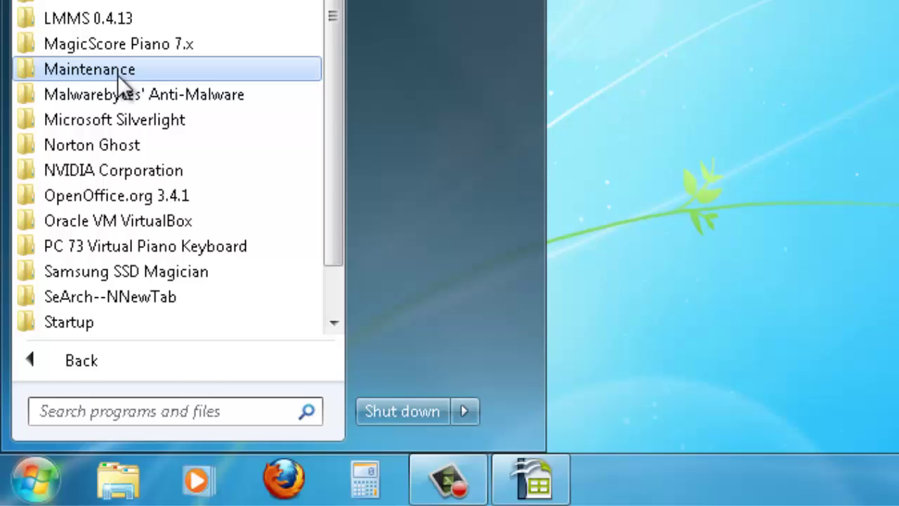
# From Backup and Restore, start a system image of System Reserved and C: saved to Local Disk (D:).
pyautogui.click(155, 74)
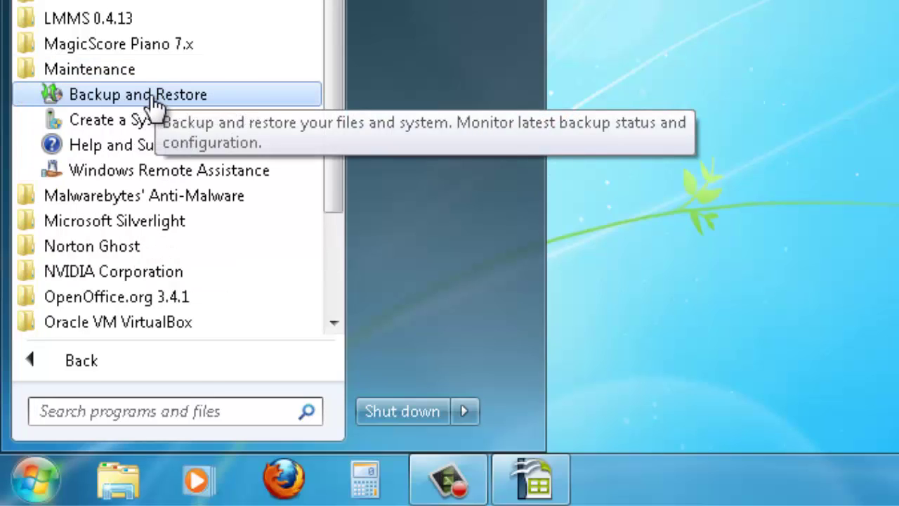
pyautogui.click(236, 100)
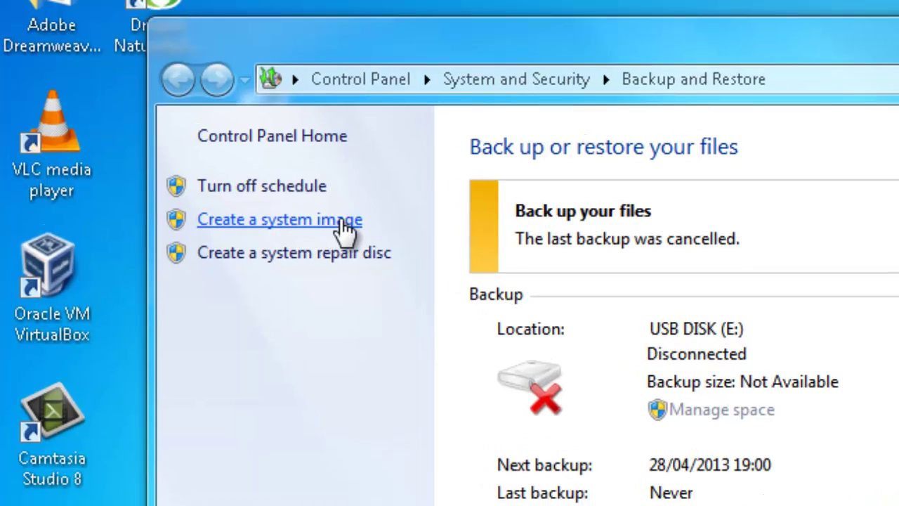
pyautogui.click(321, 221)
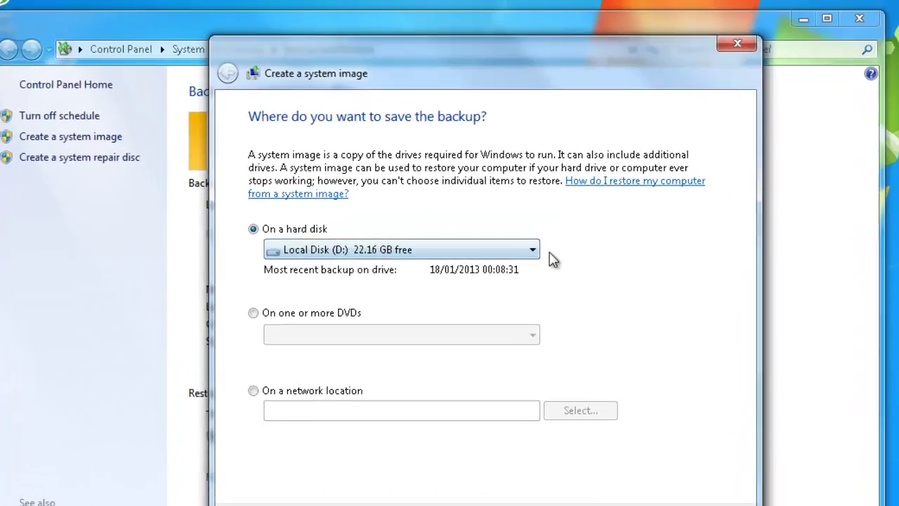
pyautogui.click(528, 159)
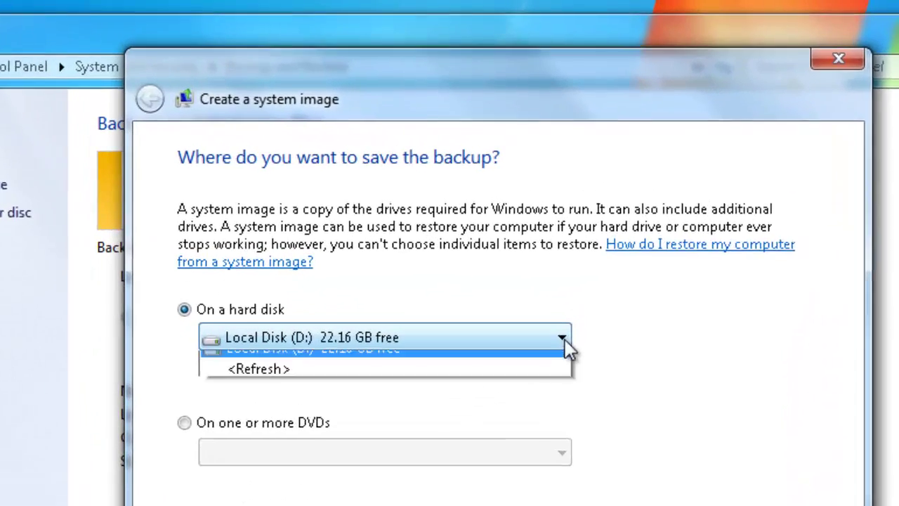
pyautogui.click(303, 385)
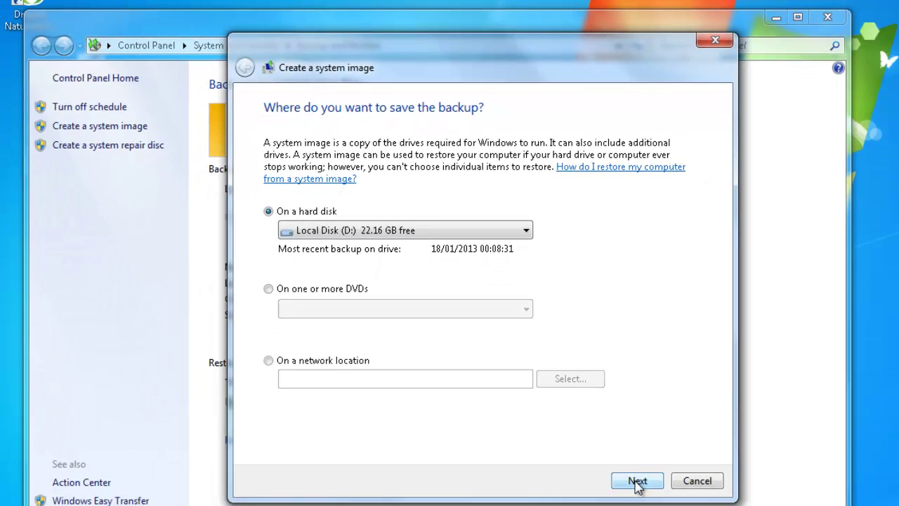
pyautogui.click(637, 483)
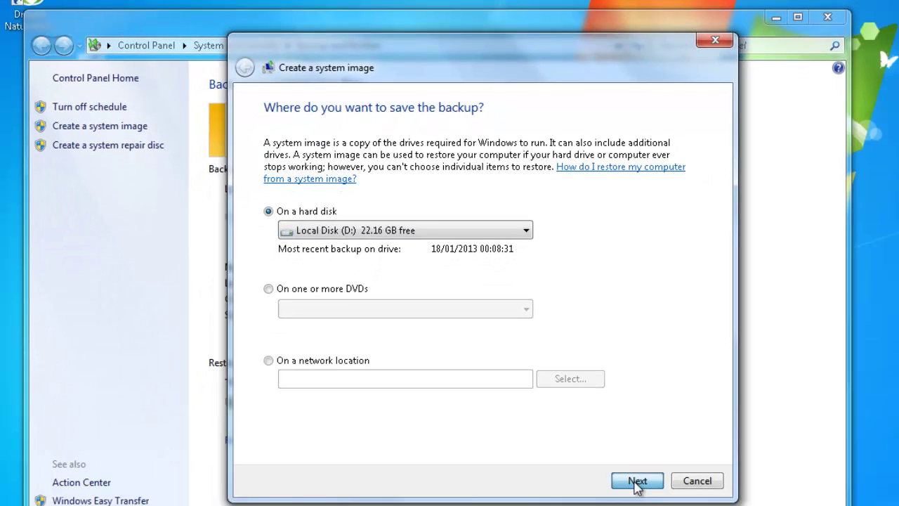